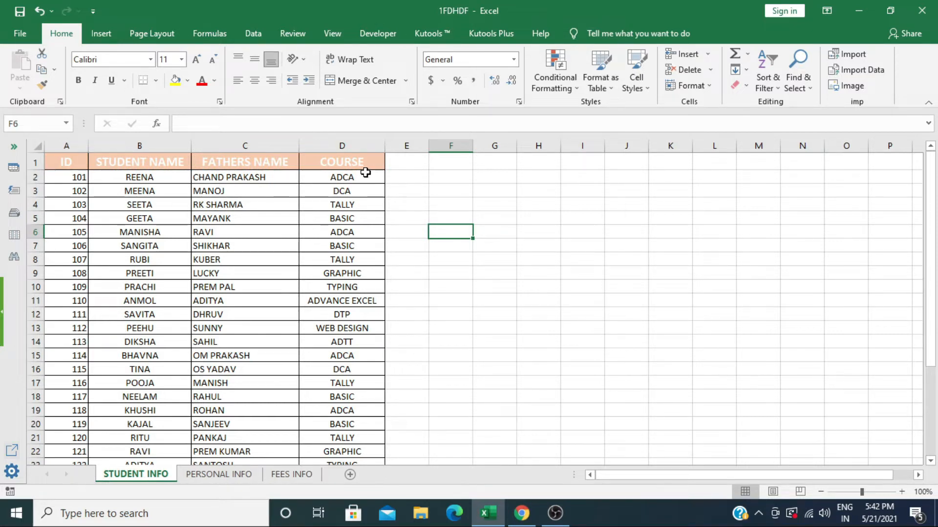
# Examine the data on the PERSONAL INFO and FEES INFO sheets.
pyautogui.click(222, 476)
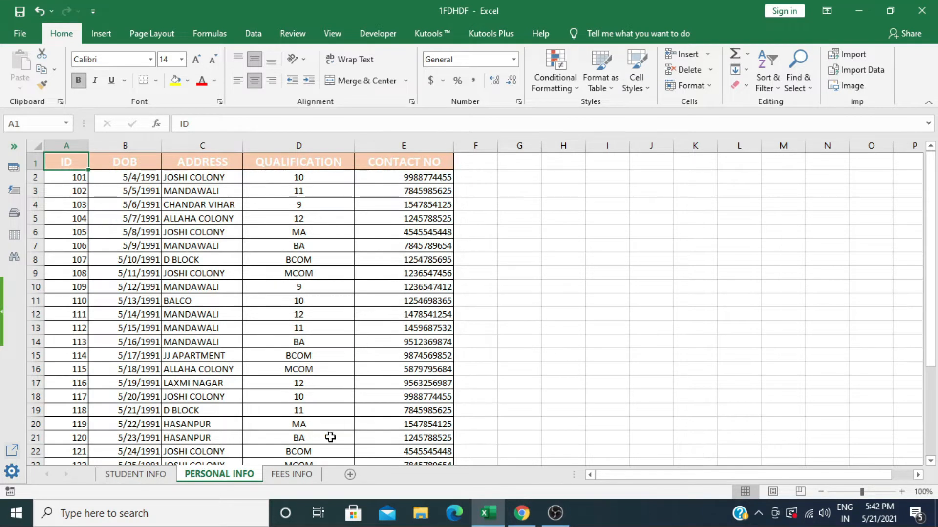
pyautogui.click(293, 474)
pyautogui.scroll(2, 278, 326)
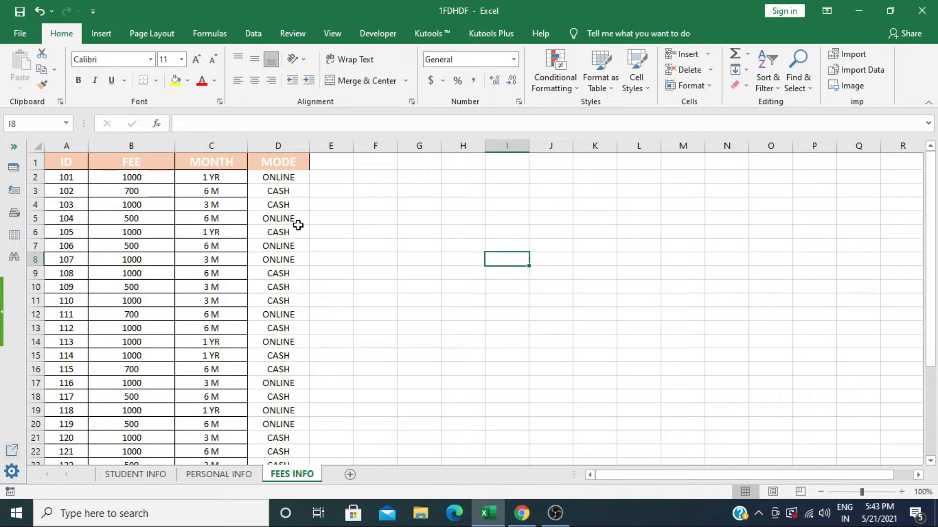
# Convert the STUDENT INFO data in A1:D31 to a table with headers and give it the green banded table style.
pyautogui.click(126, 481)
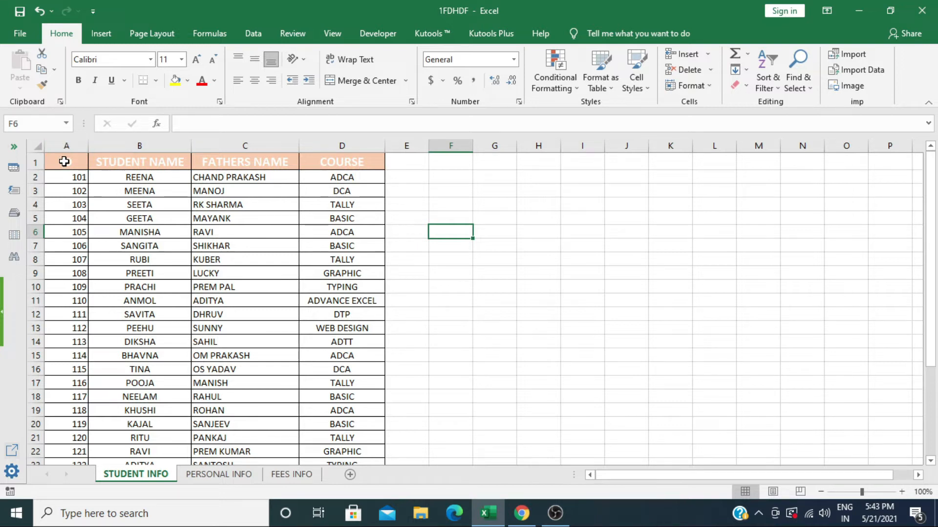
pyautogui.moveTo(64, 162); pyautogui.dragTo(351, 377)
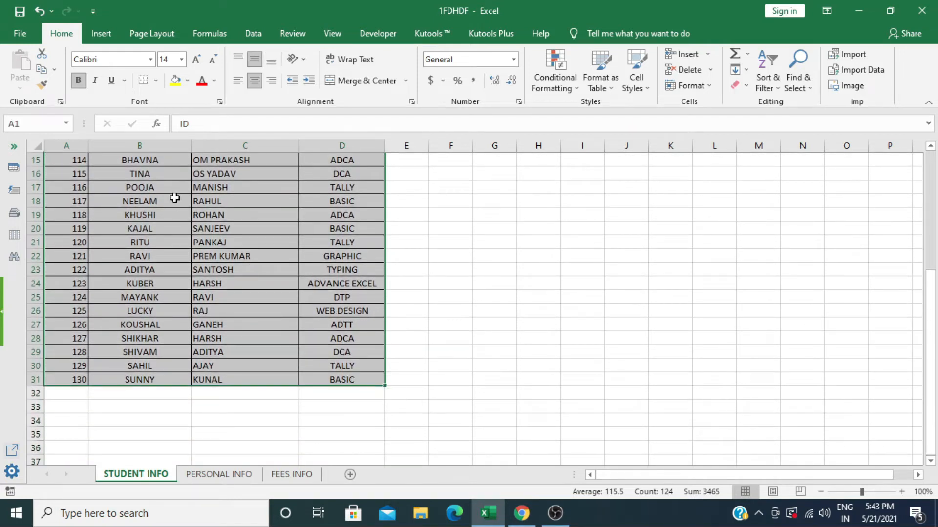
pyautogui.click(104, 37)
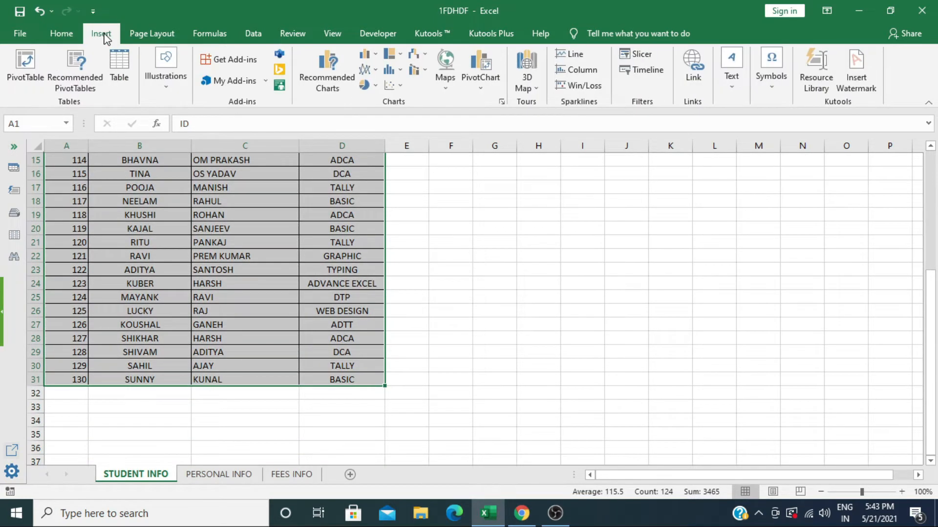
pyautogui.click(118, 66)
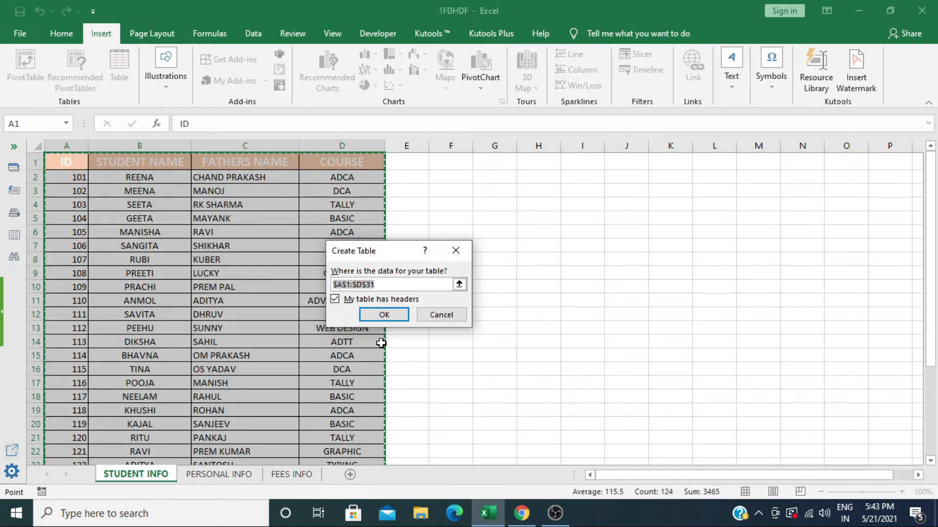
pyautogui.click(382, 316)
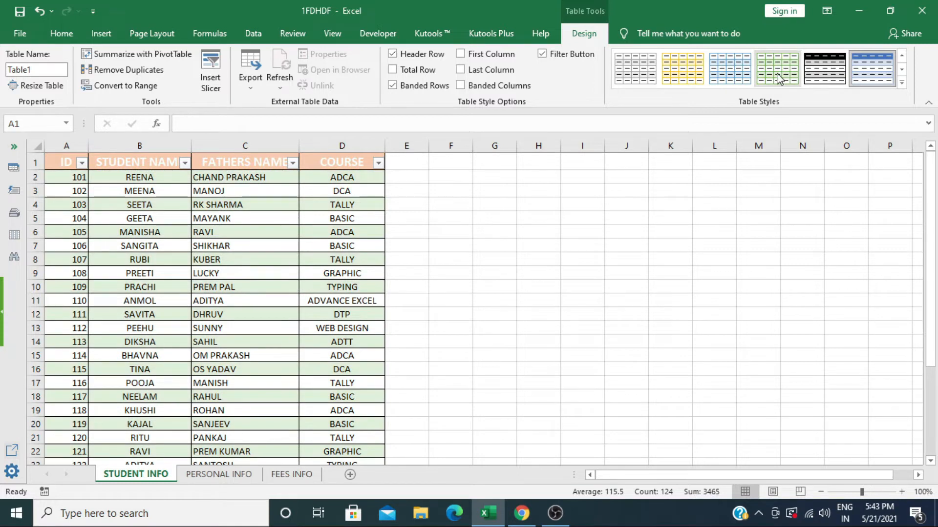
pyautogui.click(776, 81)
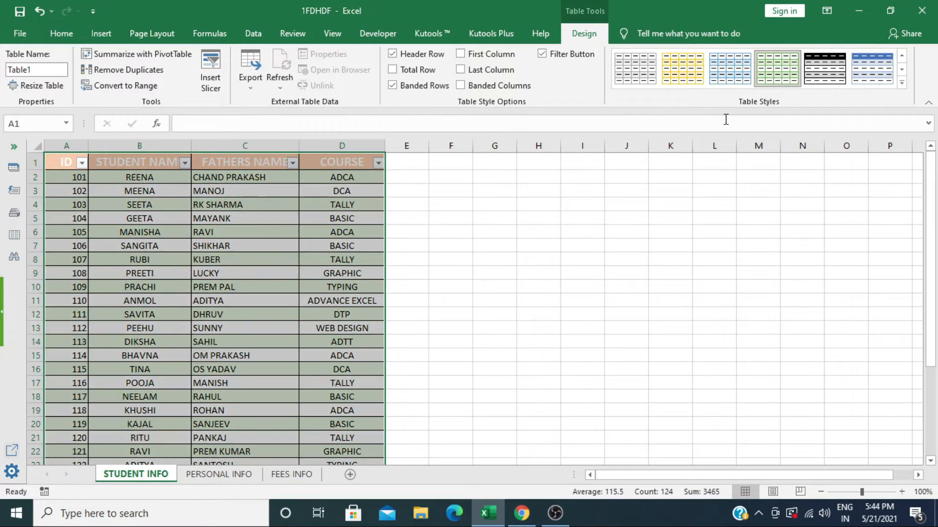
# Convert the PERSONAL INFO data in A1:E31 to a table with headers and give it the gold banded table style.
pyautogui.click(217, 475)
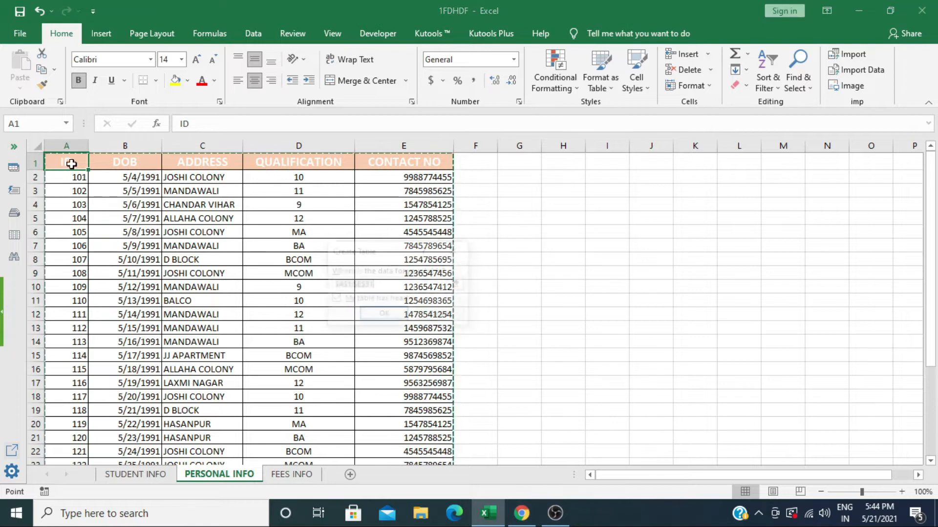
pyautogui.hotkey('ctrl', 't')
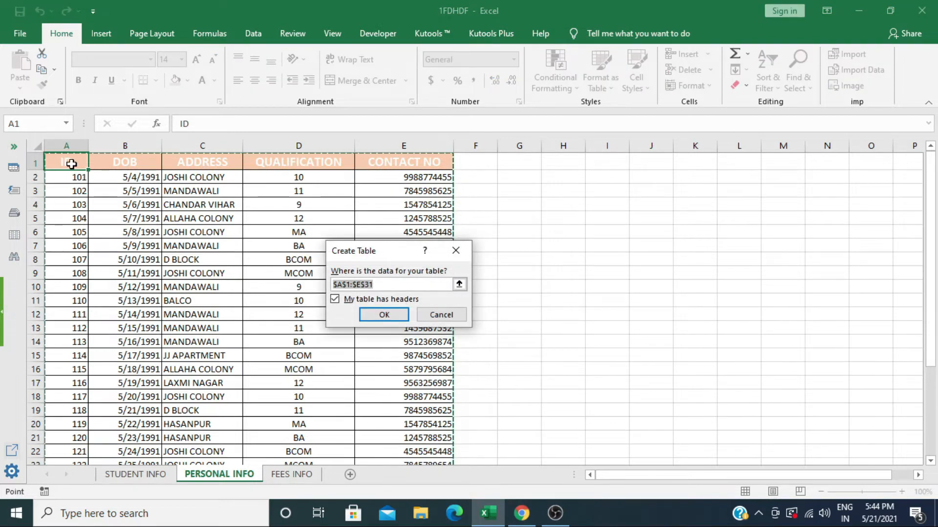
pyautogui.click(390, 317)
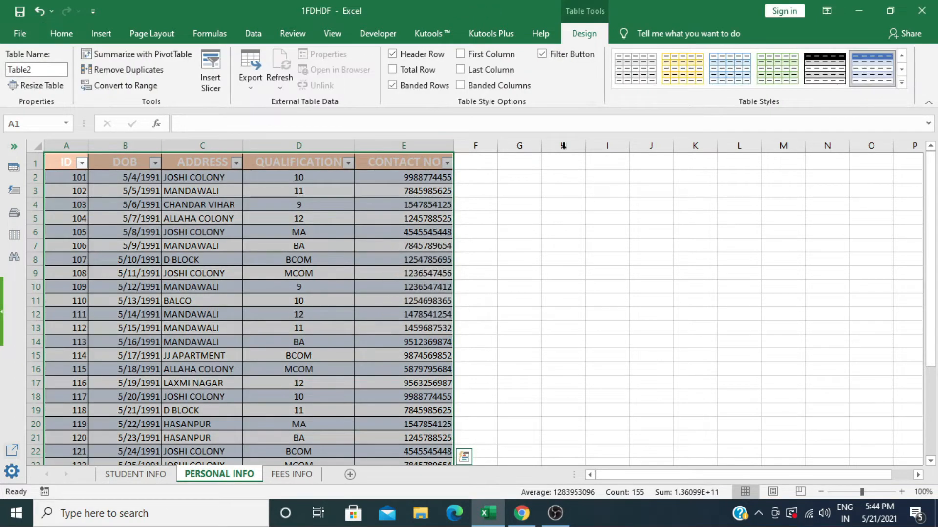
pyautogui.click(682, 73)
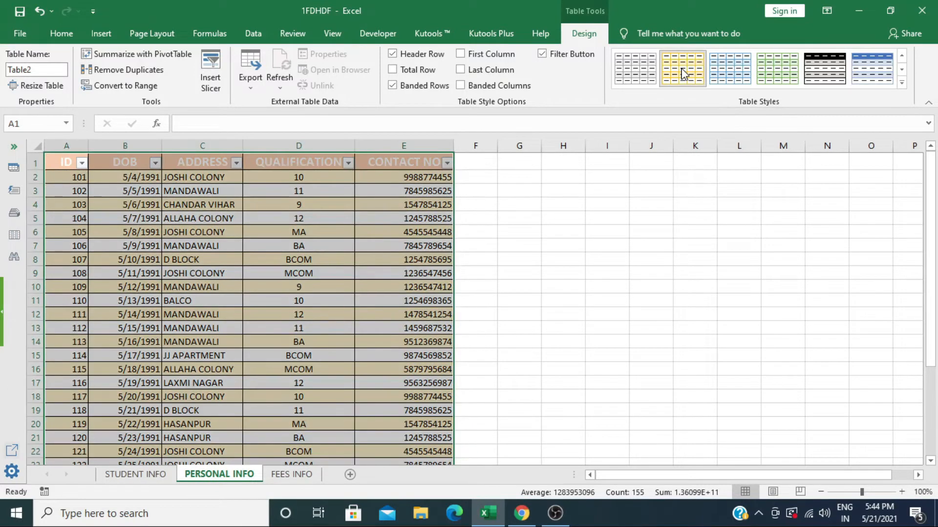
# Rename the table on the PERSONAL INFO sheet to PERSONAL.
pyautogui.click(37, 69)
pyautogui.doubleClick(37, 69)
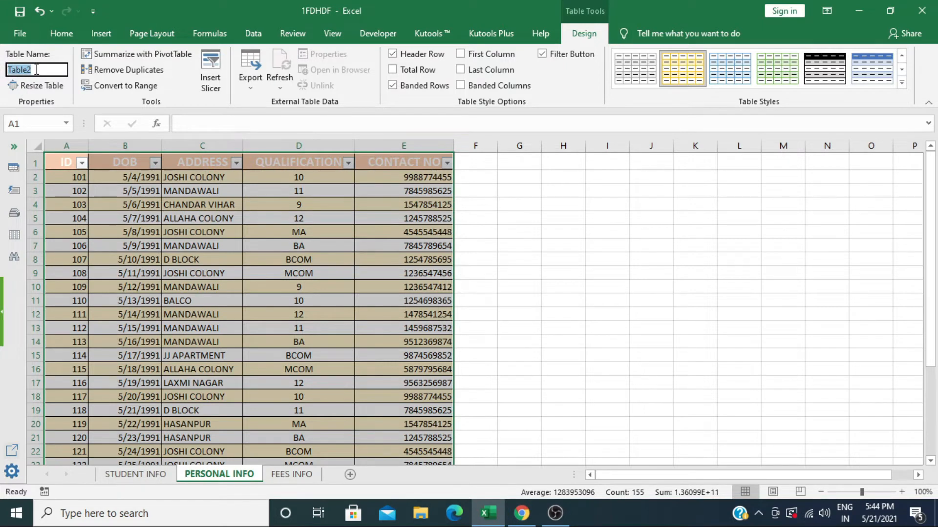
pyautogui.press('BackSpace')
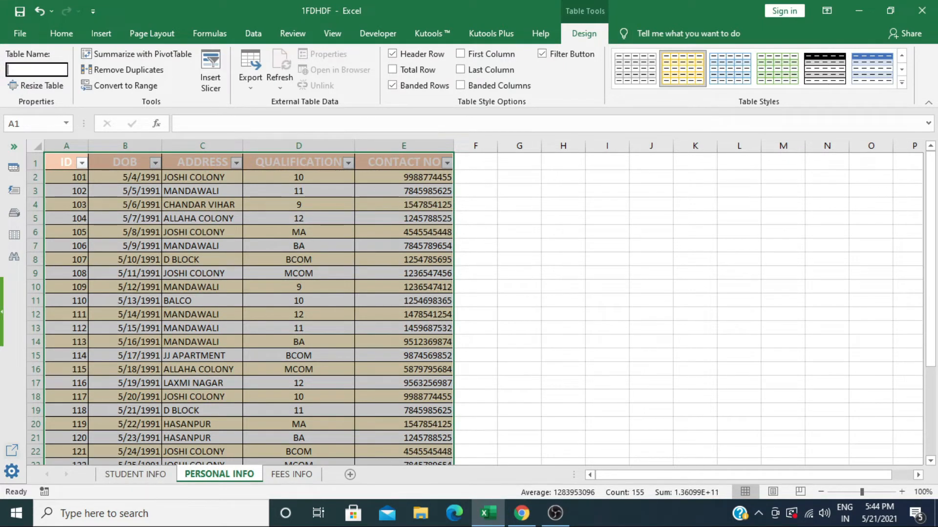
pyautogui.write('PERSONAL')
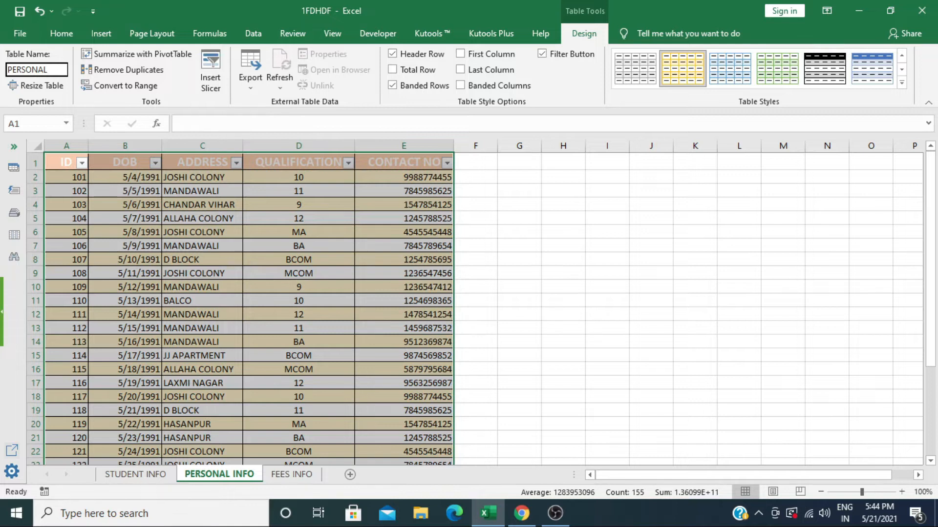
pyautogui.click(128, 249)
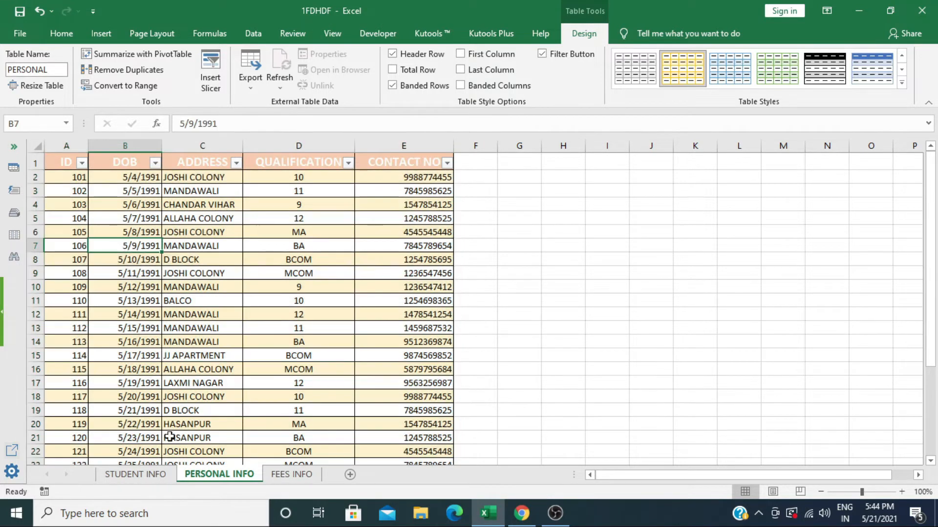
# Convert the FEES INFO data in A1:D31 to a table with headers.
pyautogui.click(293, 474)
pyautogui.click(71, 158)
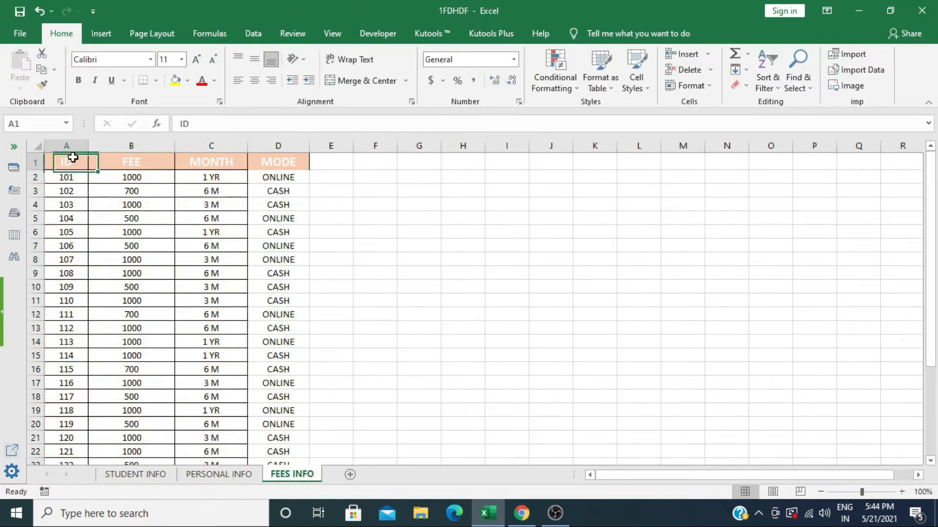
pyautogui.hotkey('ctrl', 't')
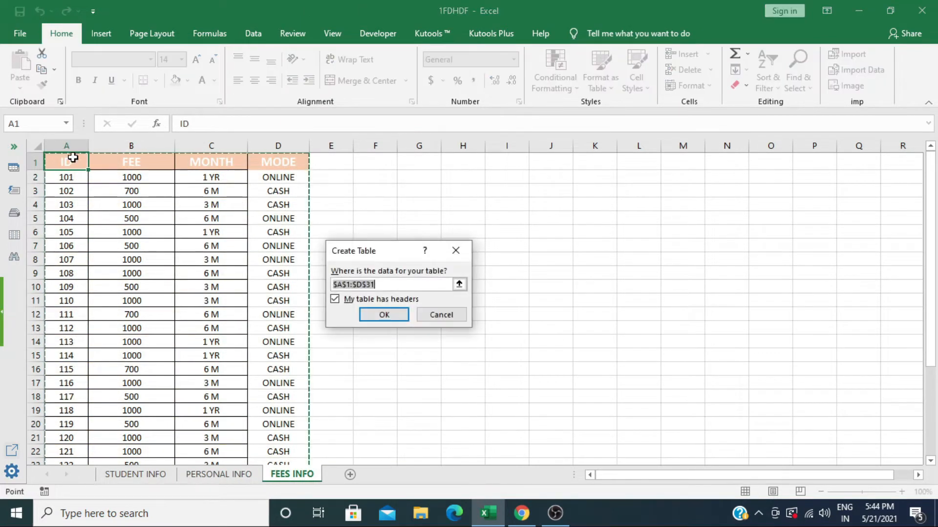
pyautogui.click(372, 315)
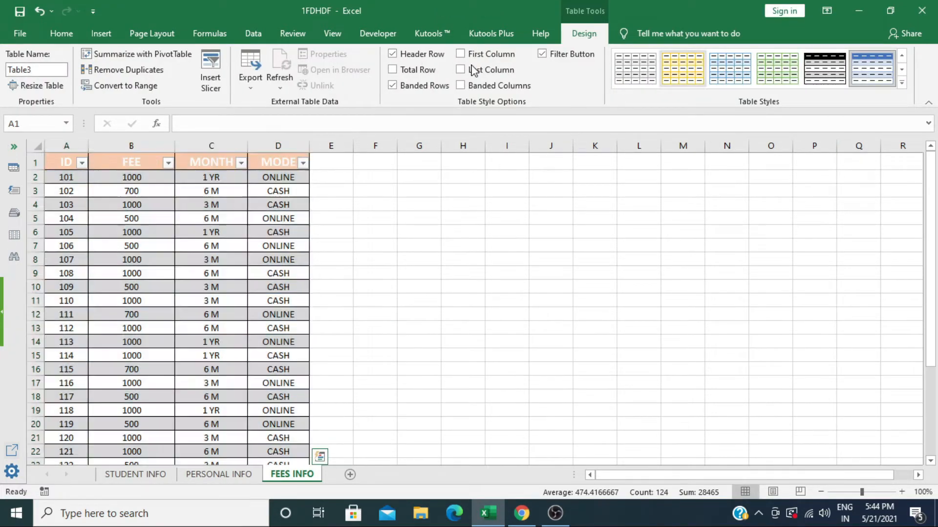
# Rename the table on the FEES INFO sheet to FEES.
pyautogui.click(48, 72)
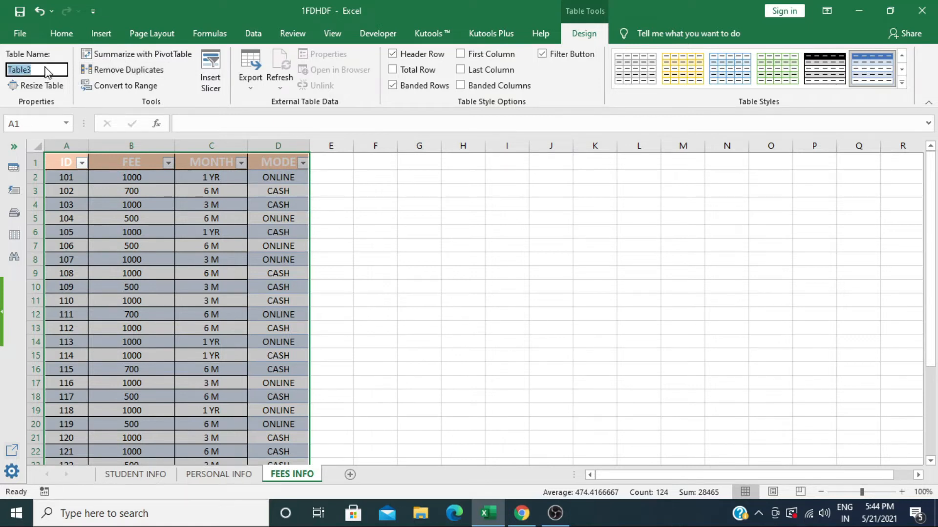
pyautogui.press('BackSpace')
pyautogui.write('FESS')
pyautogui.press('BackSpace')
pyautogui.press('BackSpace')
pyautogui.write('S')
pyautogui.click(162, 285)
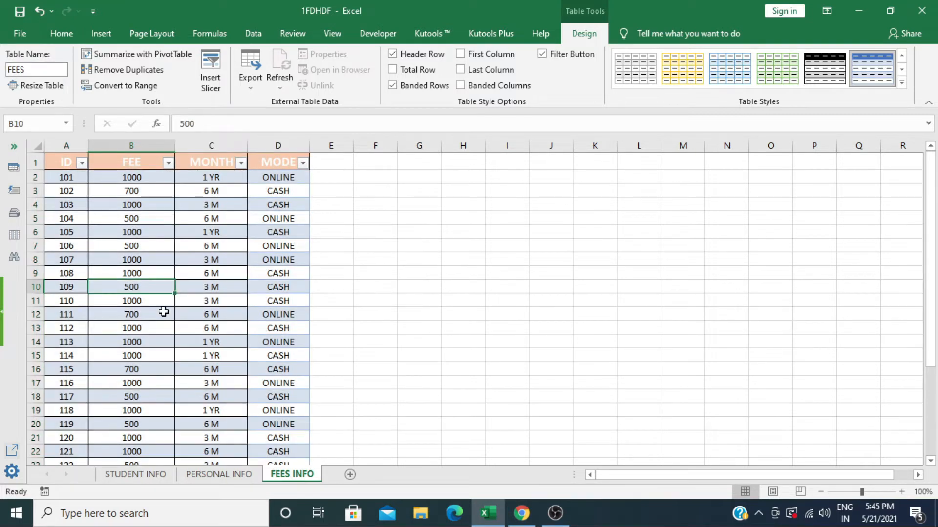
# Rename the table on the STUDENT INFO sheet to STUDENT.
pyautogui.click(134, 474)
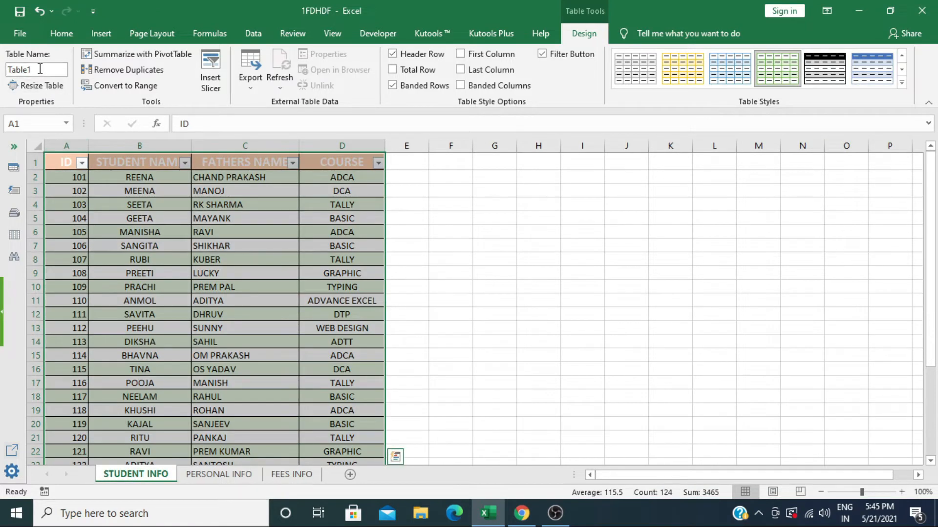
pyautogui.click(40, 69)
pyautogui.press('BackSpace')
pyautogui.write('STUDENT')
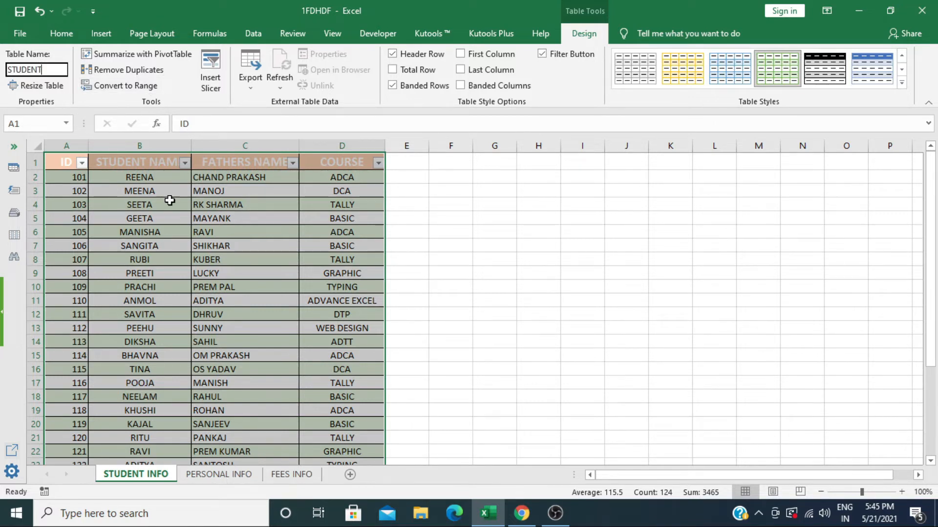
pyautogui.click(177, 244)
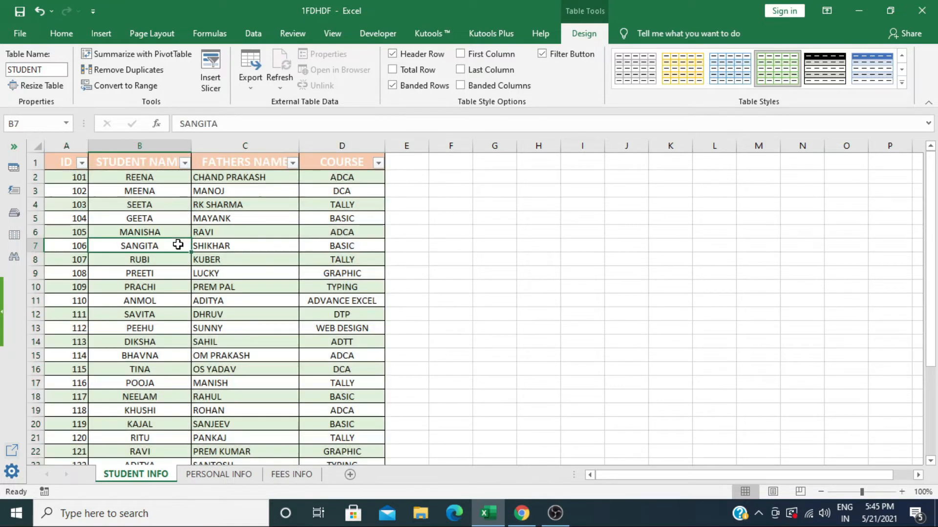
# Create a PivotTable from the STUDENT table on a new worksheet, adding its data to the Data Model.
pyautogui.click(223, 475)
pyautogui.click(280, 474)
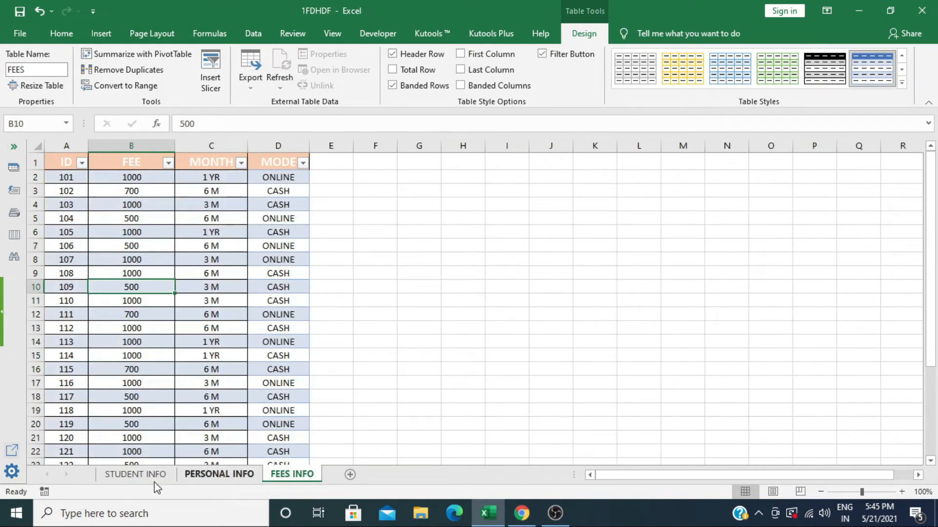
pyautogui.click(136, 474)
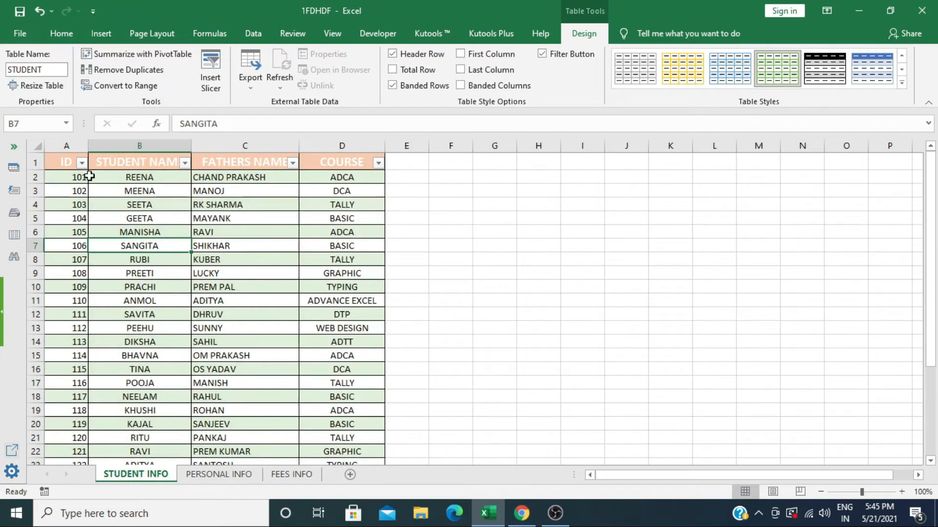
pyautogui.click(66, 162)
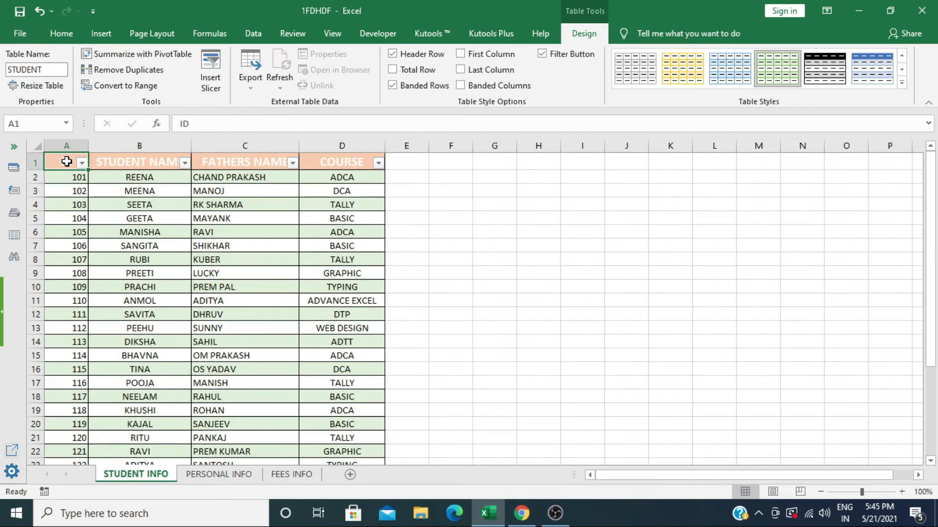
pyautogui.moveTo(66, 161); pyautogui.dragTo(312, 432)
pyautogui.scroll(4, 241, 335)
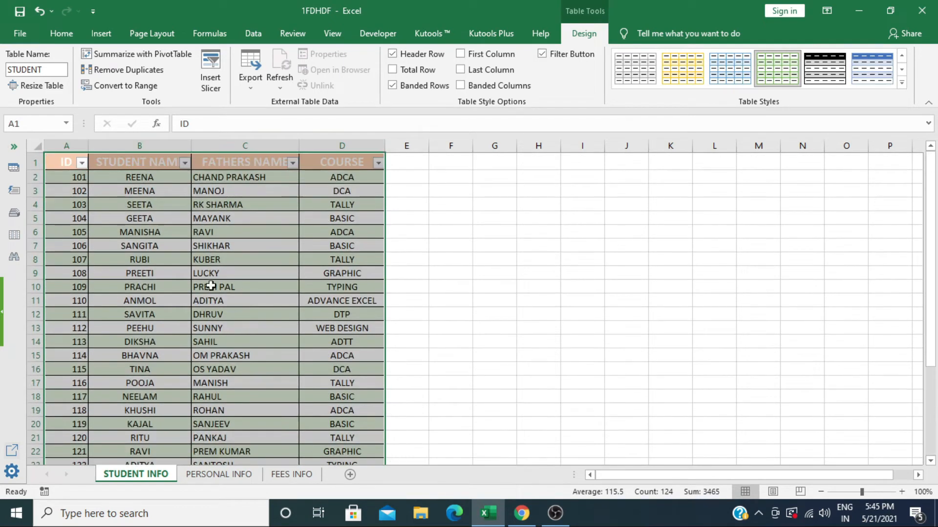
pyautogui.click(104, 34)
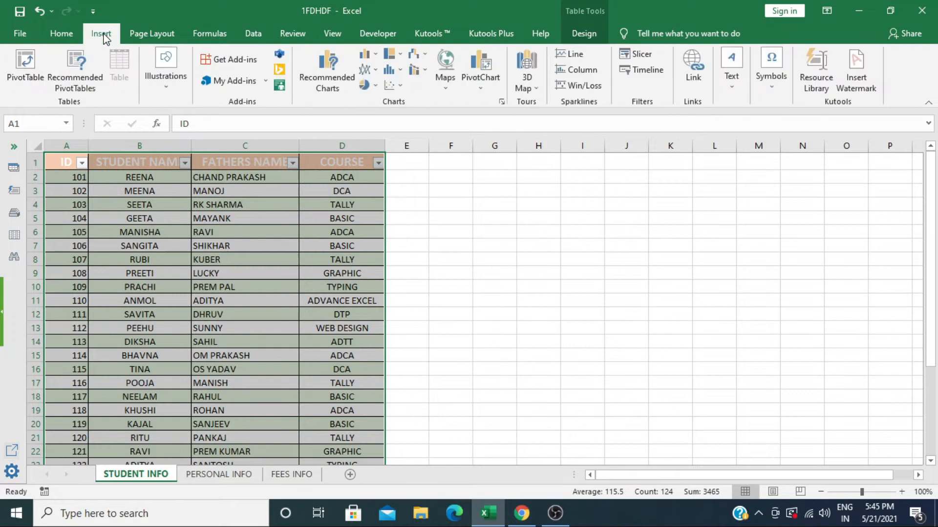
pyautogui.click(28, 77)
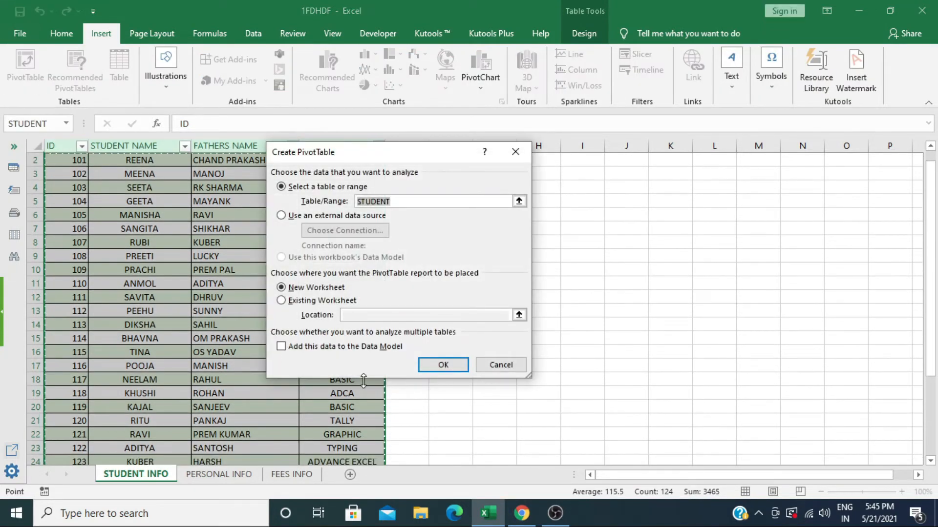
pyautogui.click(282, 347)
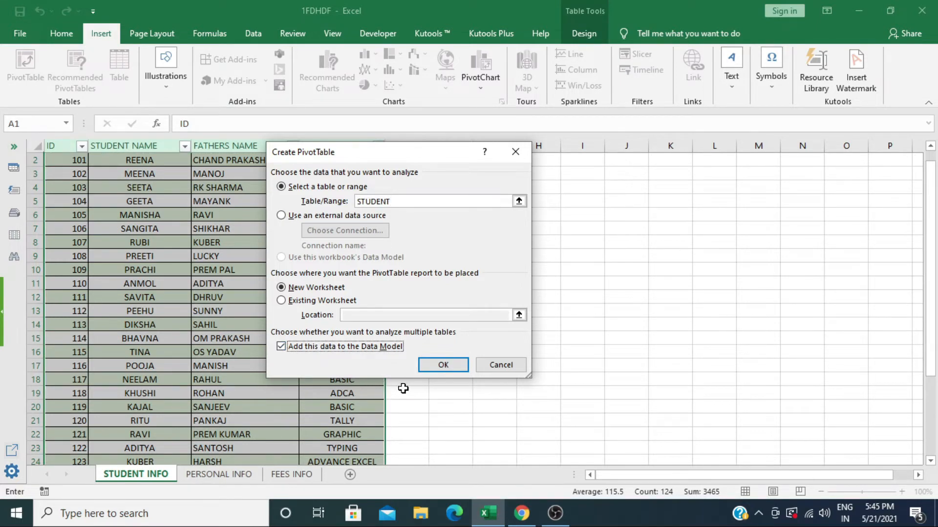
pyautogui.click(441, 366)
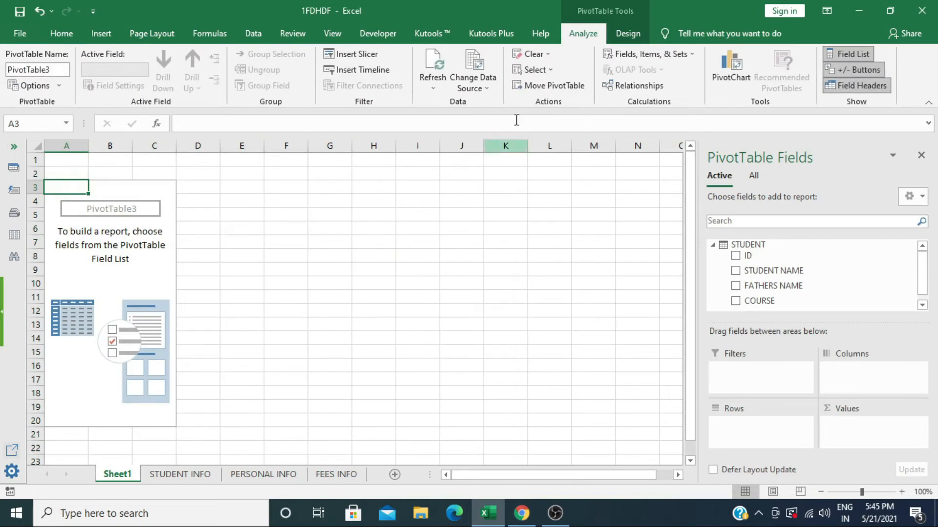
# Create a relationship from the ID column of the FEES table to the ID column of the STUDENT table.
pyautogui.click(755, 178)
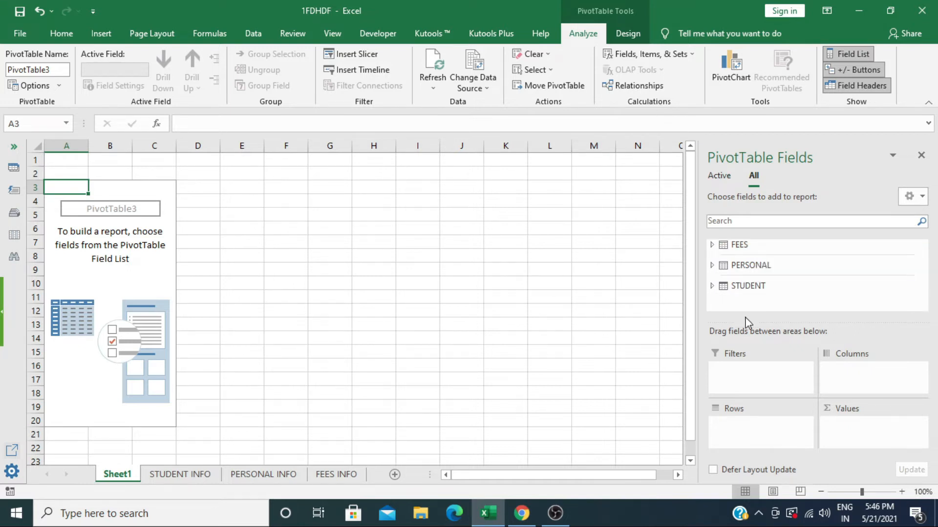
pyautogui.click(638, 87)
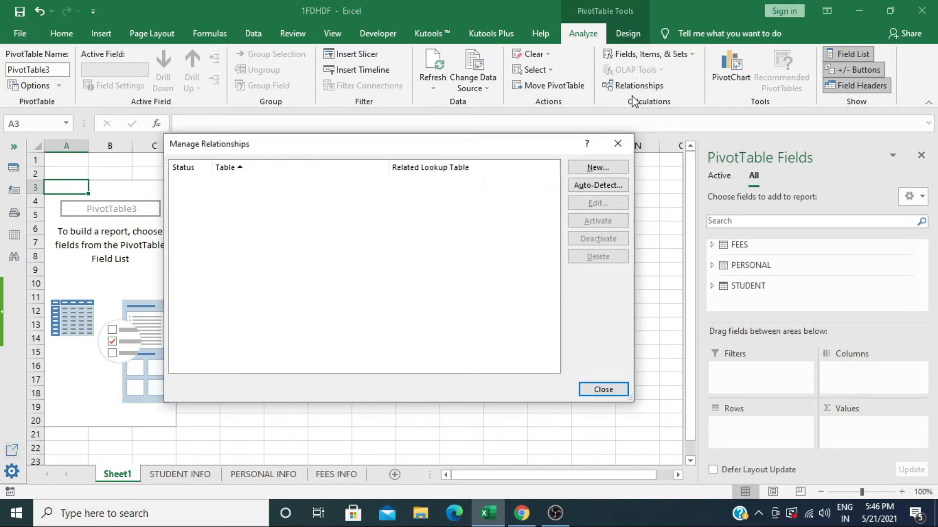
pyautogui.click(584, 169)
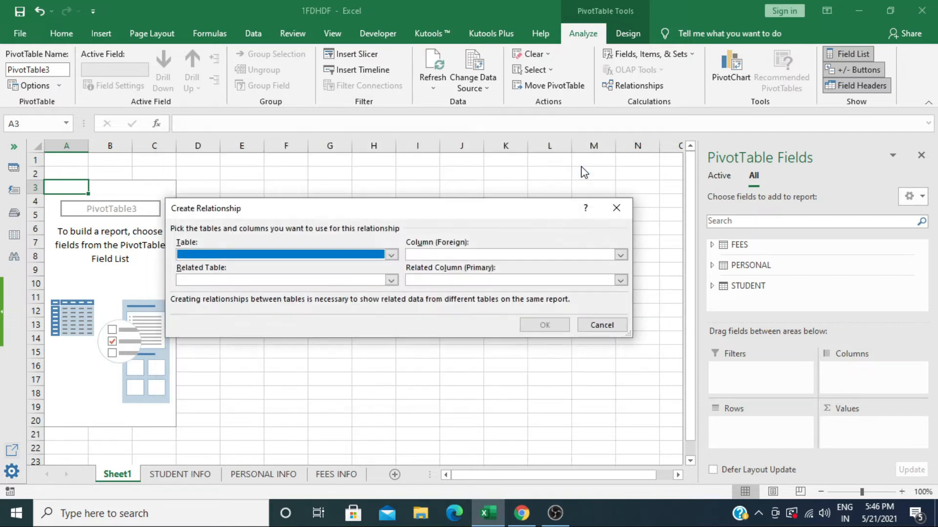
pyautogui.click(392, 255)
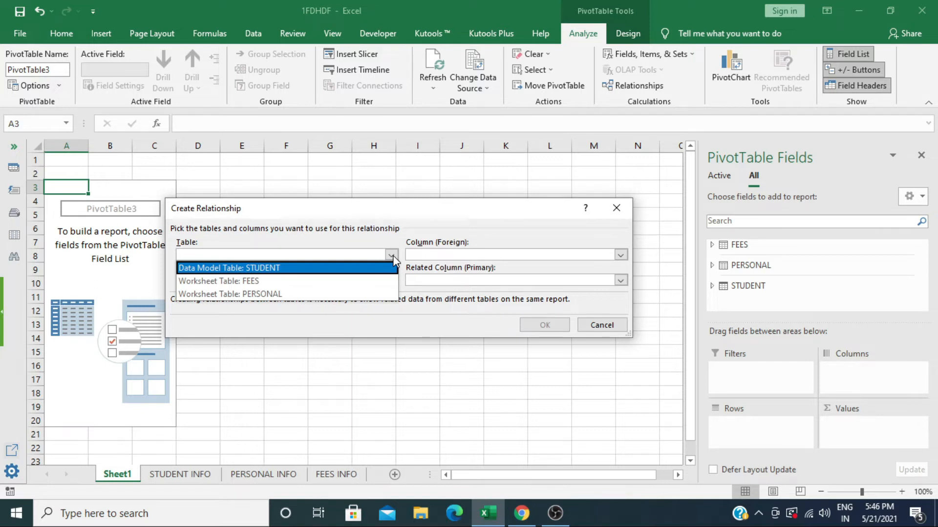
pyautogui.click(306, 280)
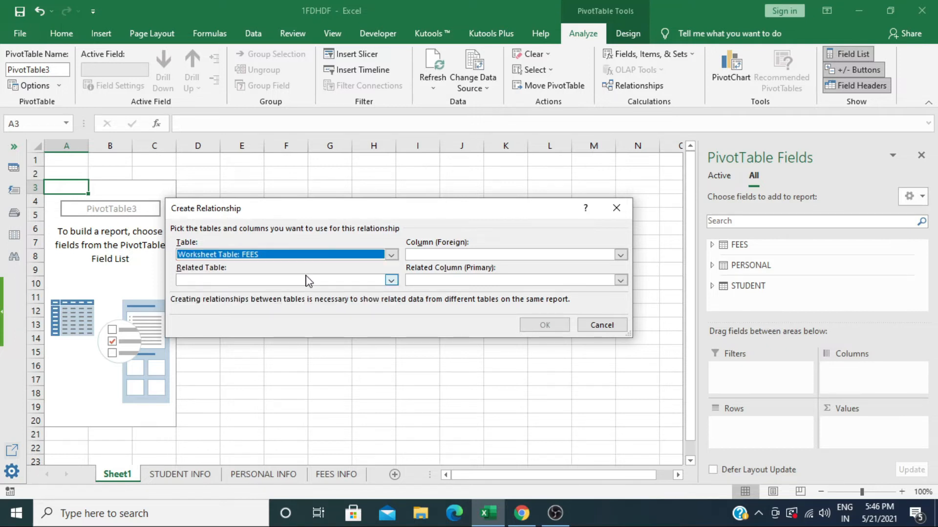
pyautogui.click(621, 255)
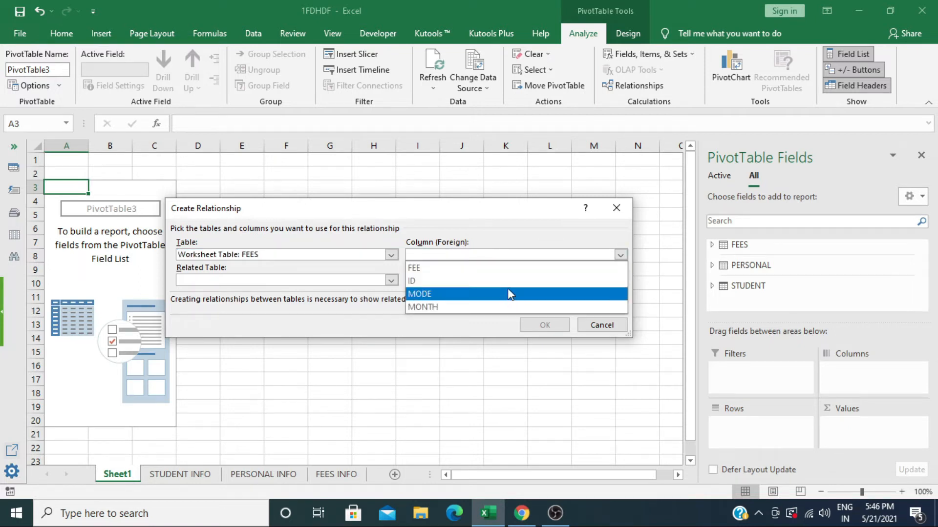
pyautogui.click(508, 283)
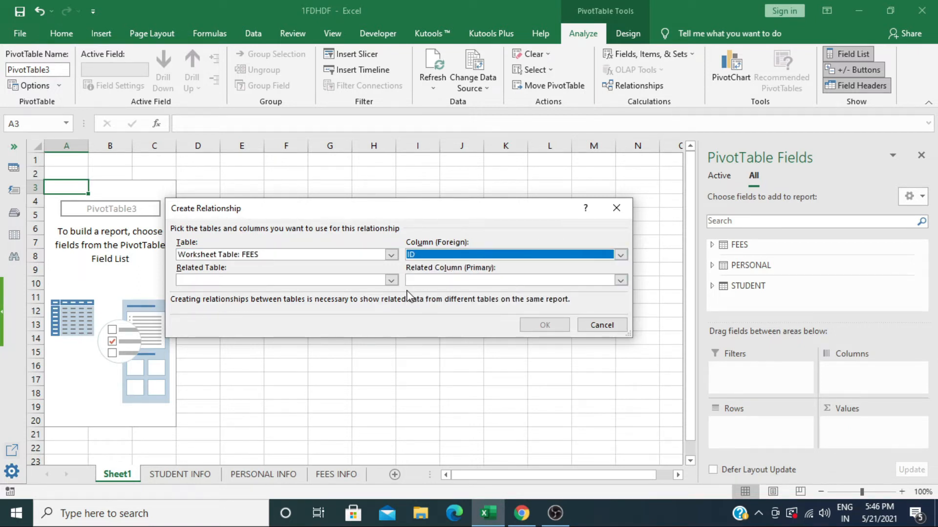
pyautogui.click(390, 280)
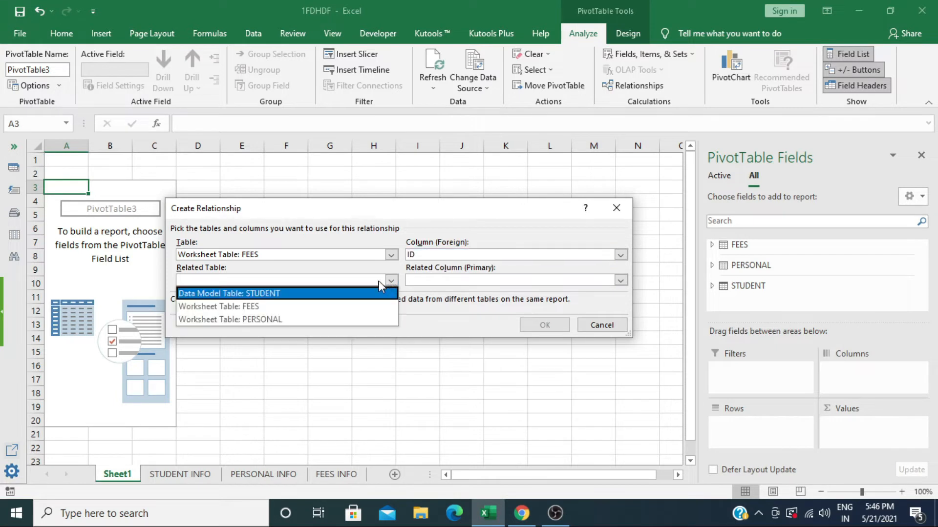
pyautogui.click(341, 296)
pyautogui.click(620, 281)
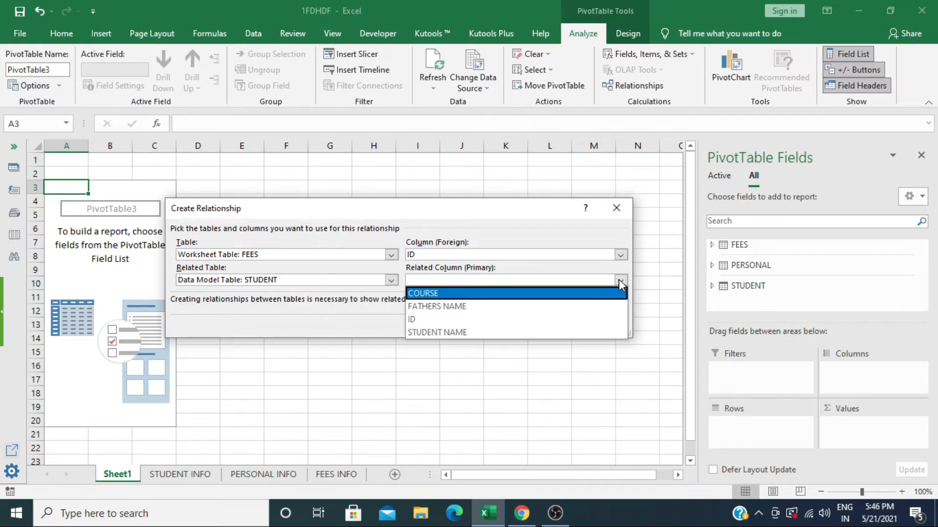
pyautogui.click(565, 320)
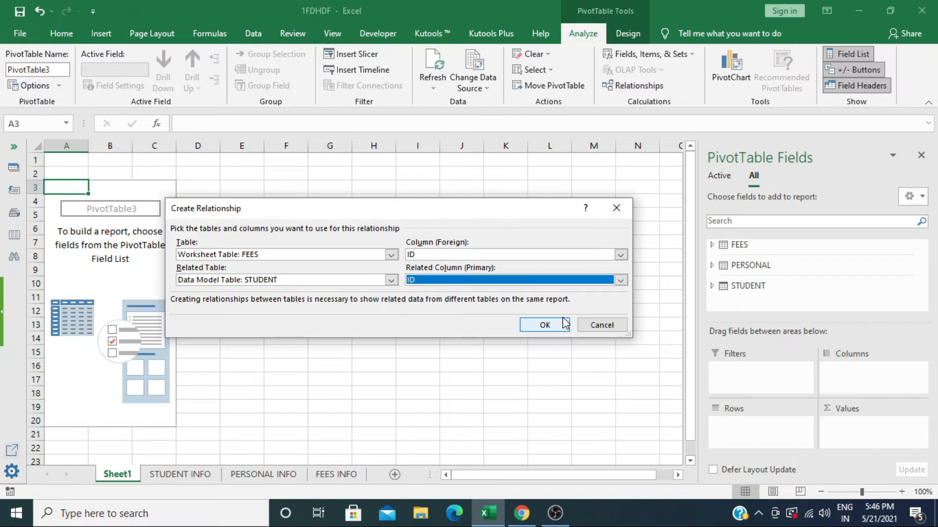
pyautogui.click(551, 325)
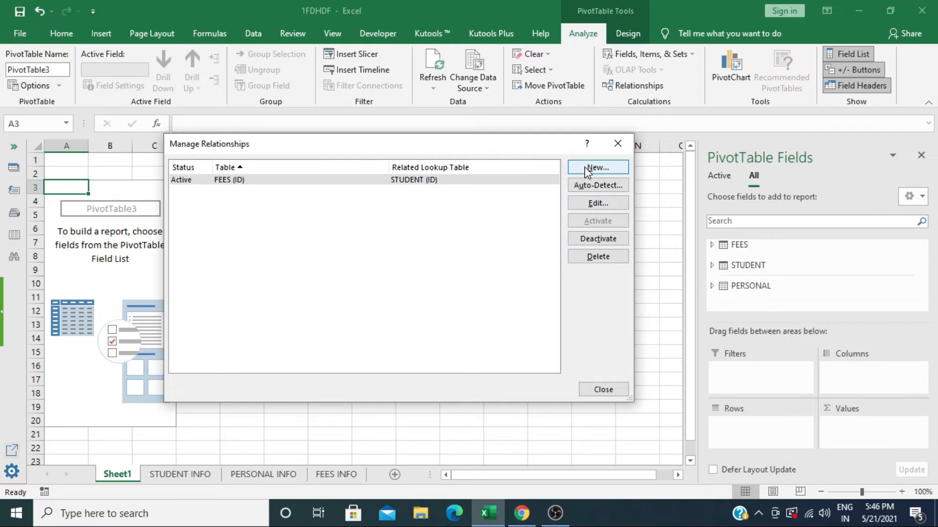
# Create a second relationship from the FEES table's ID column to the PERSONAL table's ID column and close the relationship manager.
pyautogui.click(588, 171)
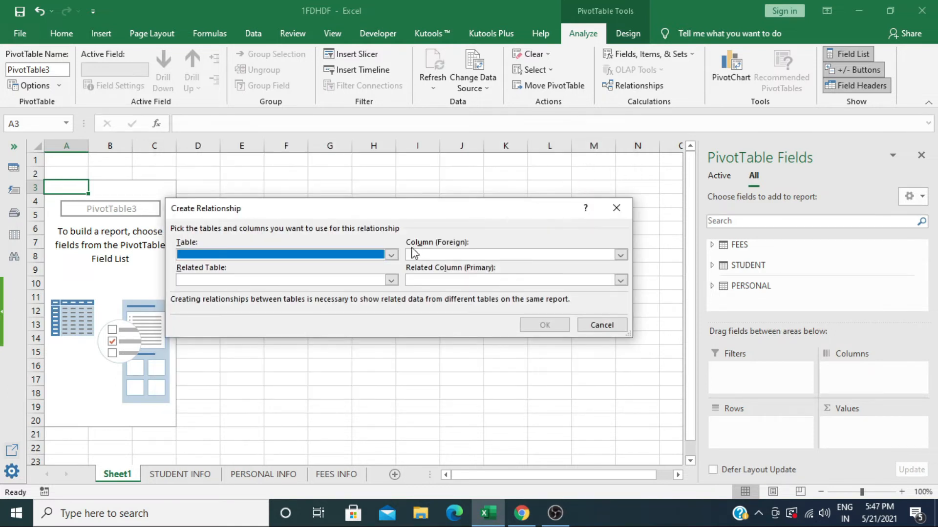
pyautogui.click(393, 255)
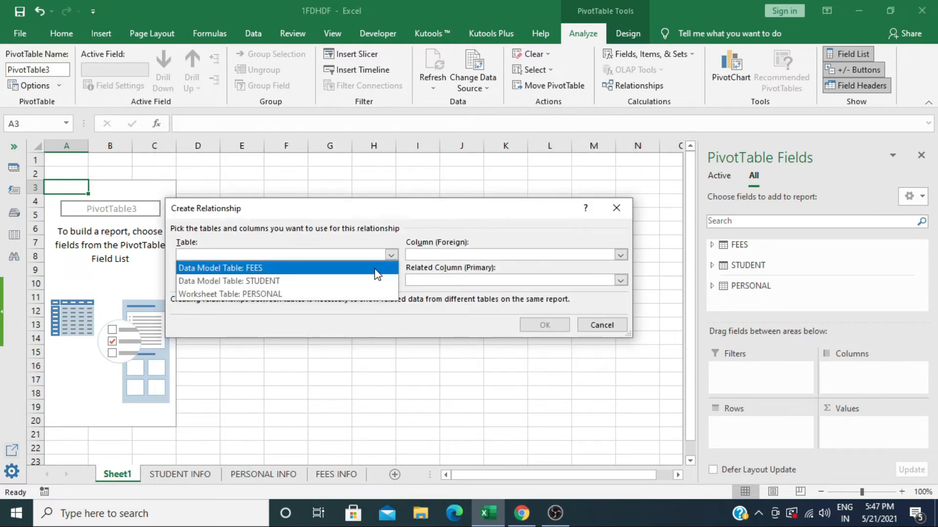
pyautogui.click(350, 271)
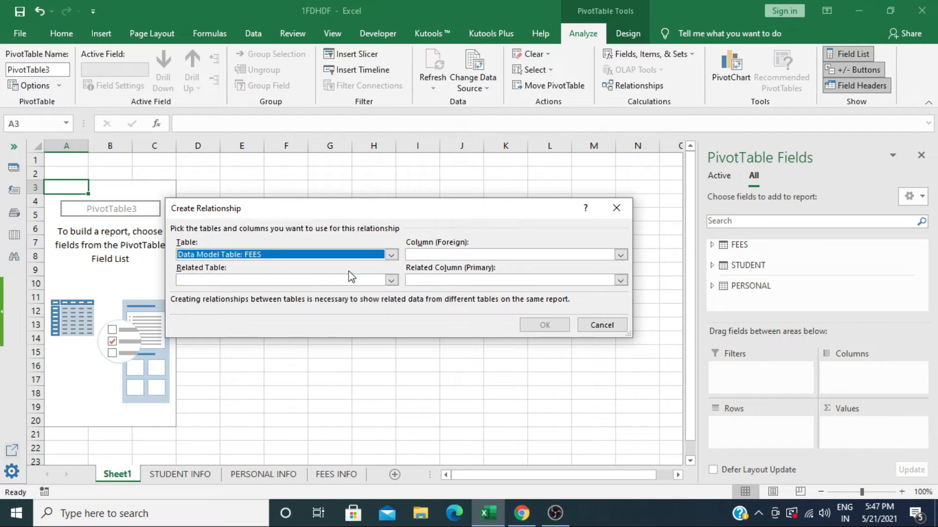
pyautogui.click(391, 280)
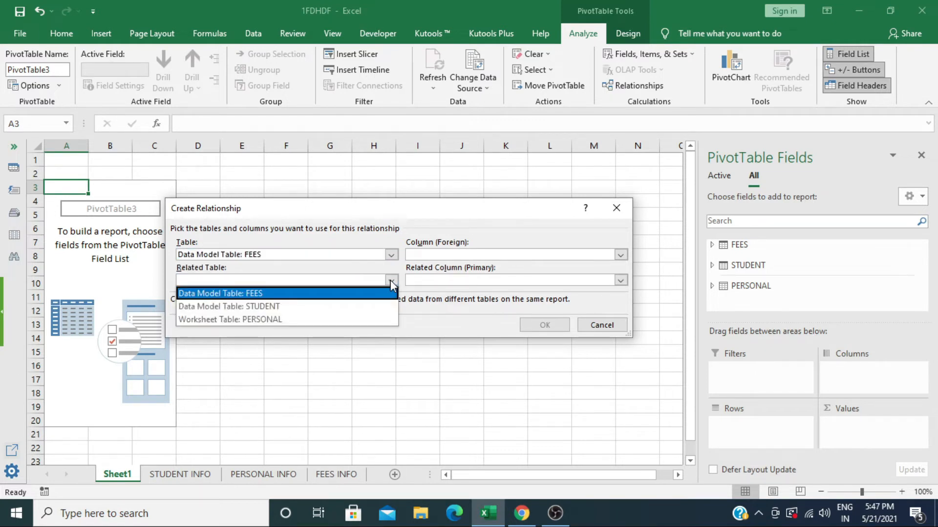
pyautogui.click(355, 316)
pyautogui.click(620, 255)
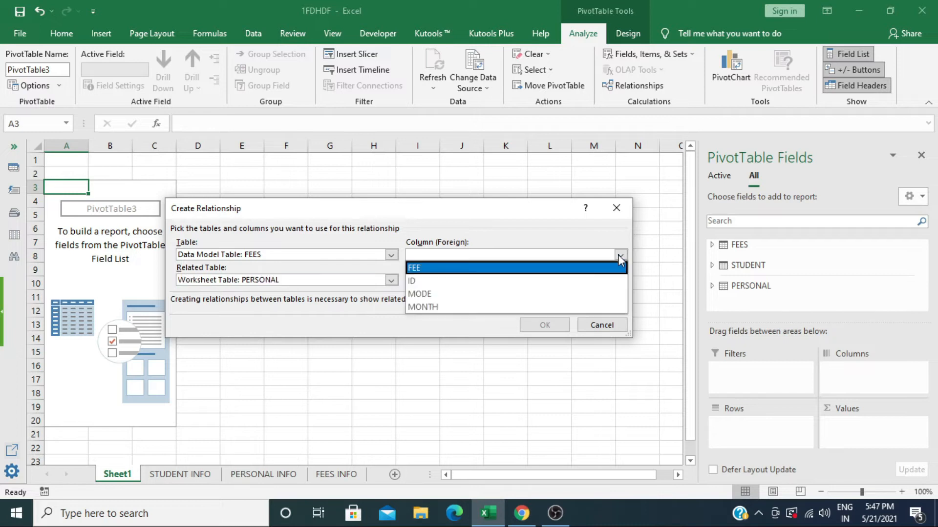
pyautogui.click(518, 287)
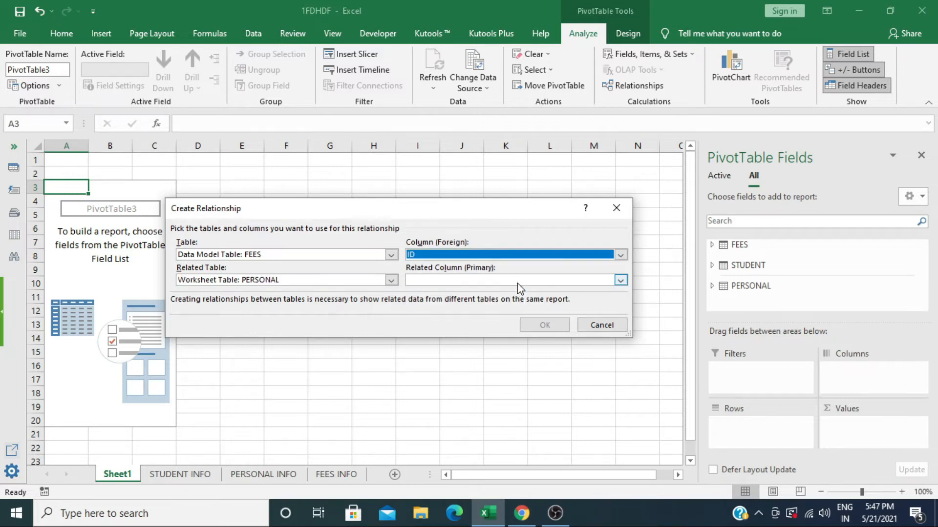
pyautogui.click(620, 280)
pyautogui.click(564, 336)
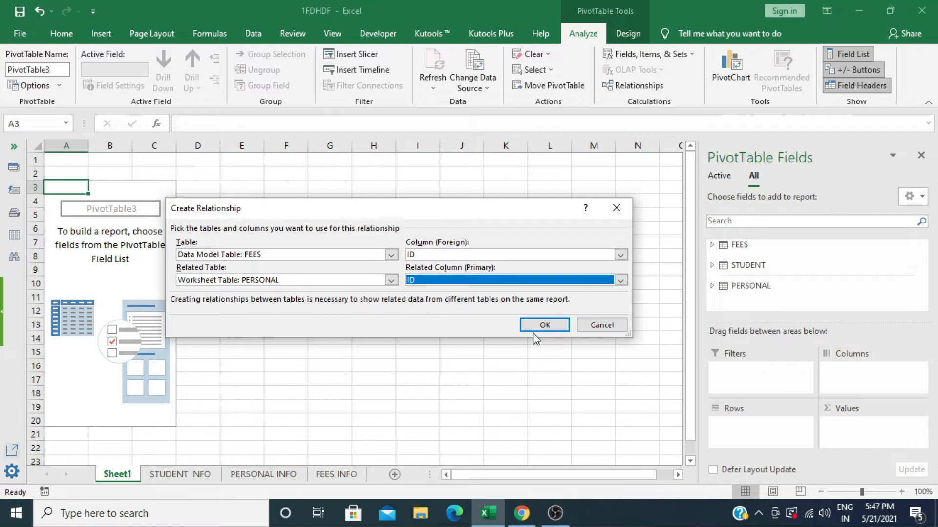
pyautogui.click(534, 325)
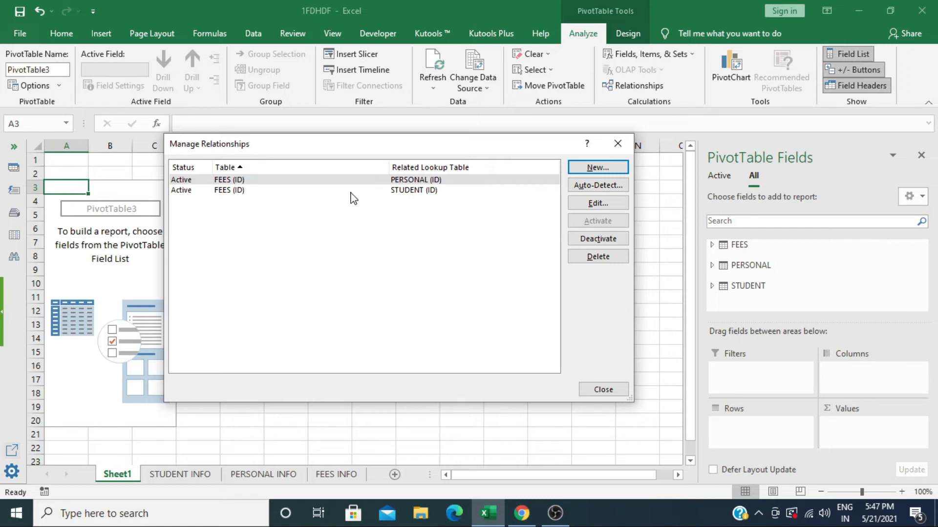
pyautogui.click(605, 391)
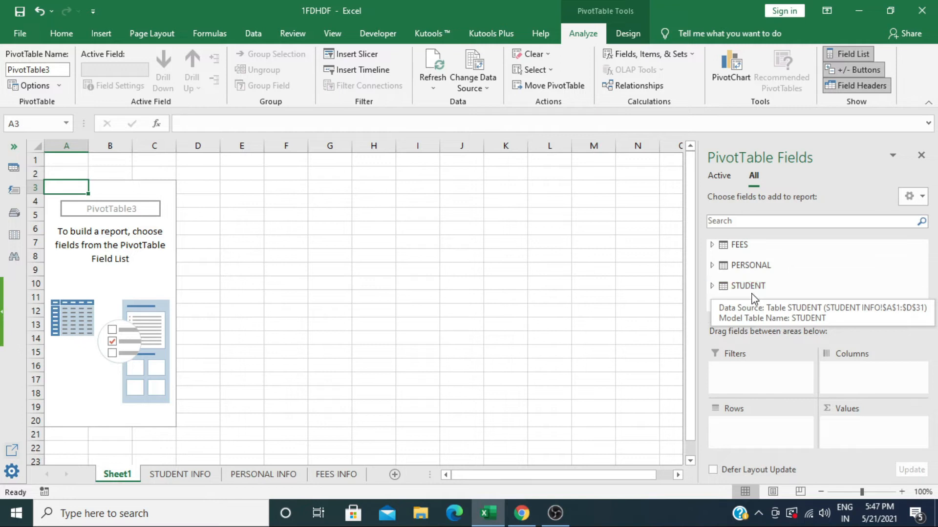
# Add the PERSONAL table's ID field to the PivotTable.
pyautogui.click(803, 267)
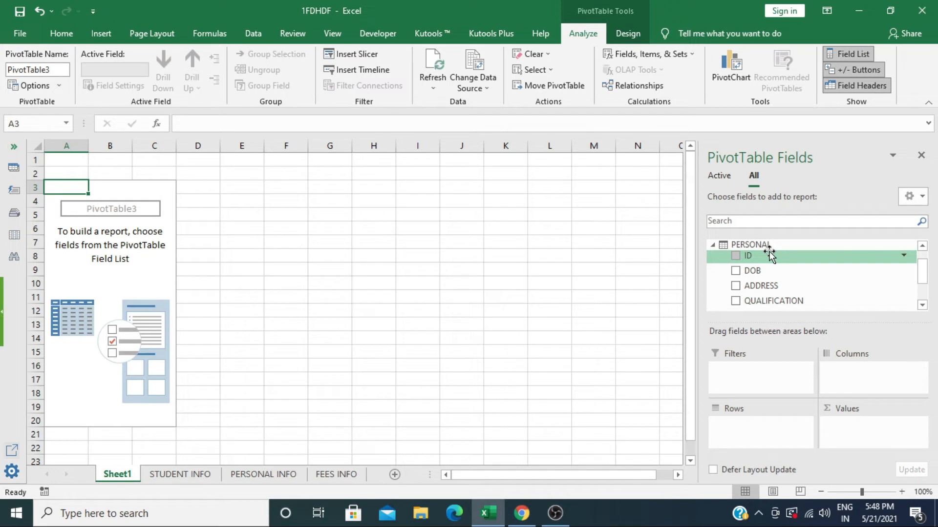
pyautogui.click(735, 256)
pyautogui.moveTo(923, 284); pyautogui.dragTo(922, 300)
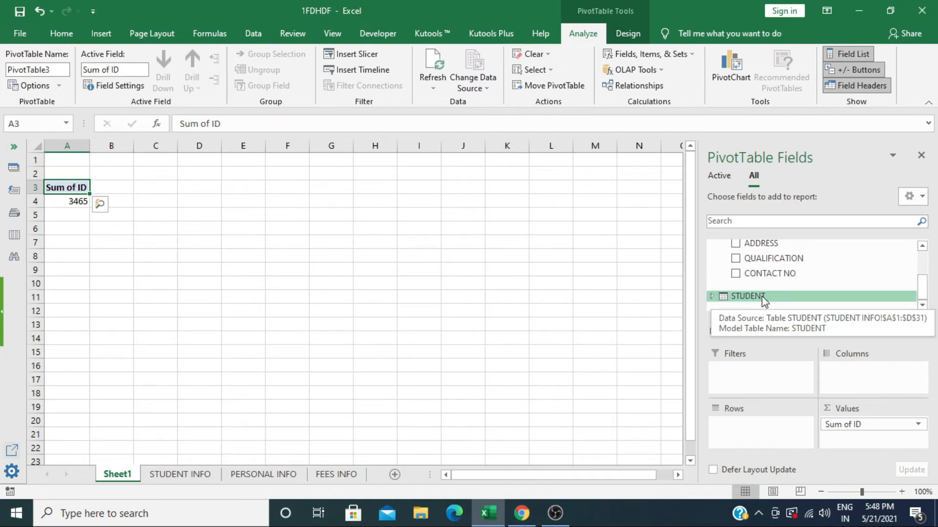
pyautogui.click(761, 296)
pyautogui.click(735, 259)
pyautogui.moveTo(926, 296); pyautogui.dragTo(921, 249)
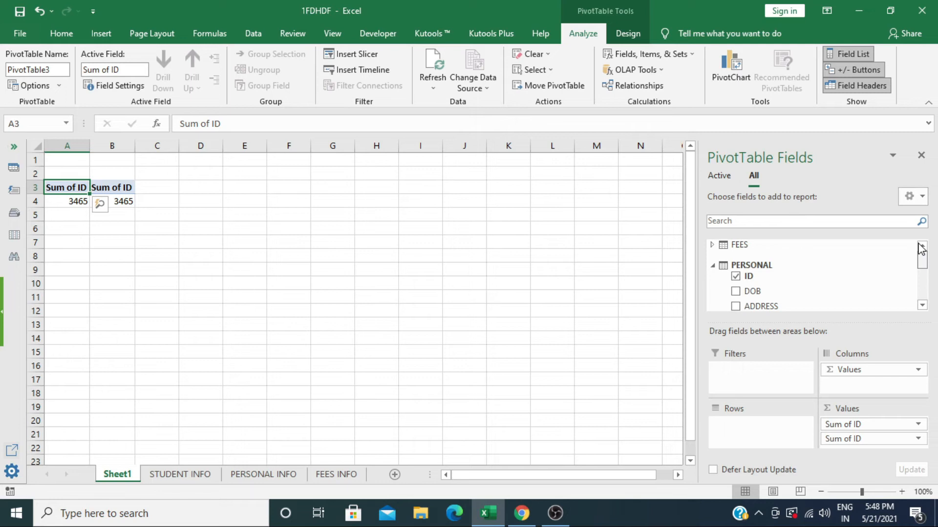
pyautogui.scroll(-1, 785, 287)
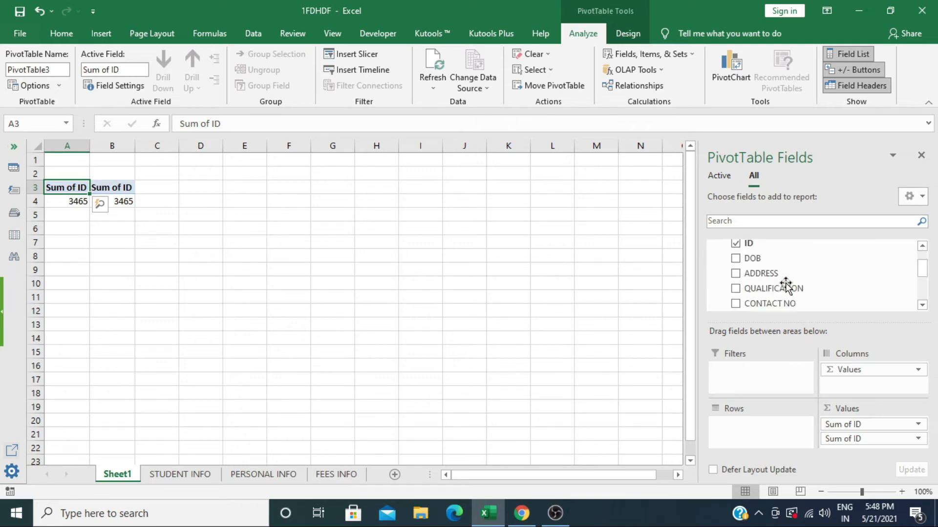
pyautogui.scroll(-1, 786, 286)
pyautogui.scroll(-2, 785, 286)
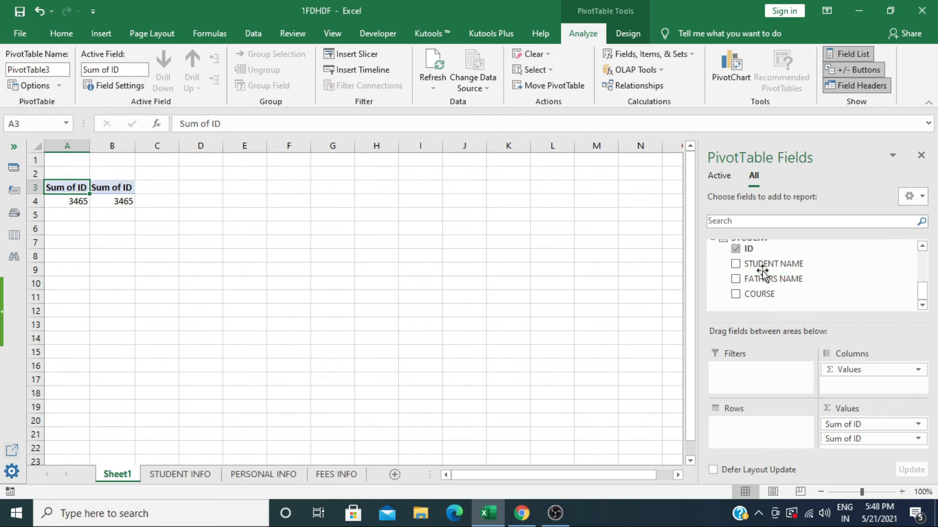
pyautogui.click(735, 249)
# Add COURSE from the STUDENT table as rows and FEE from the FEES table as summed values, dismissing the relationship notices.
pyautogui.click(735, 294)
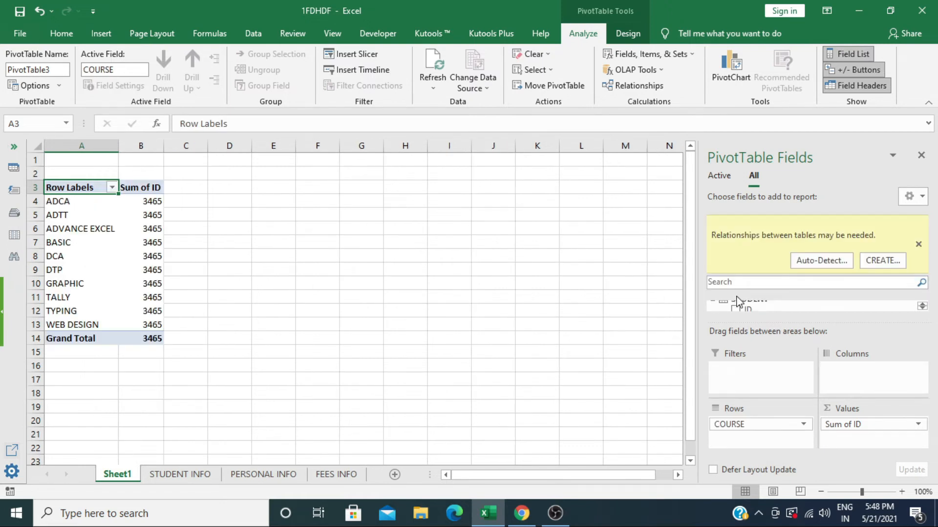
pyautogui.click(918, 244)
pyautogui.moveTo(921, 293); pyautogui.dragTo(923, 246)
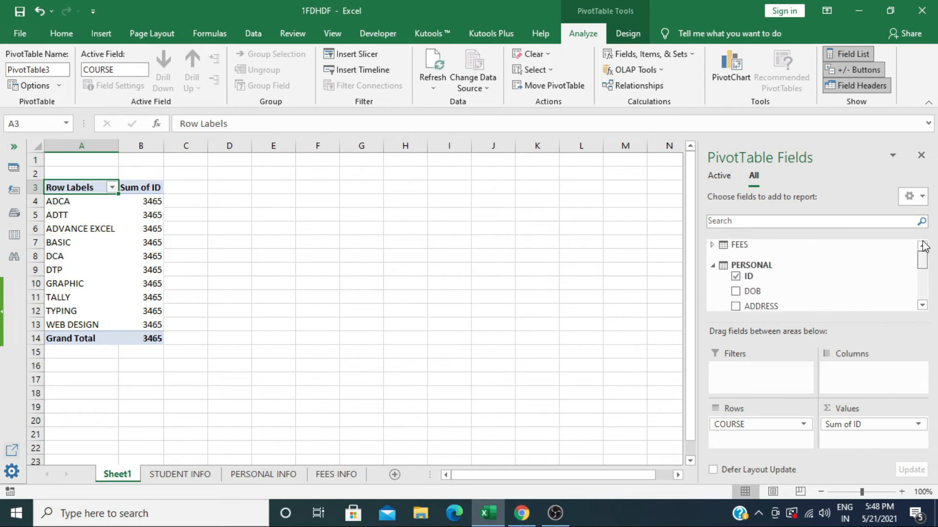
pyautogui.click(752, 246)
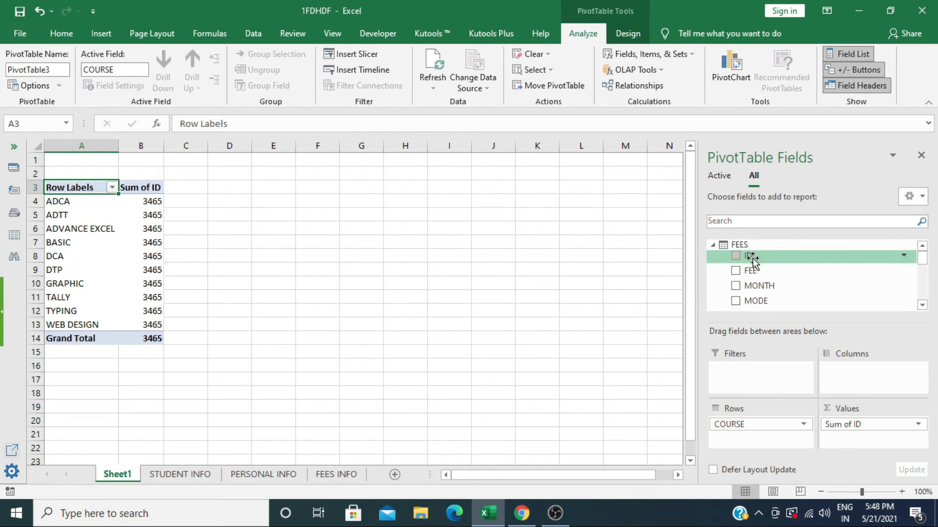
pyautogui.click(734, 272)
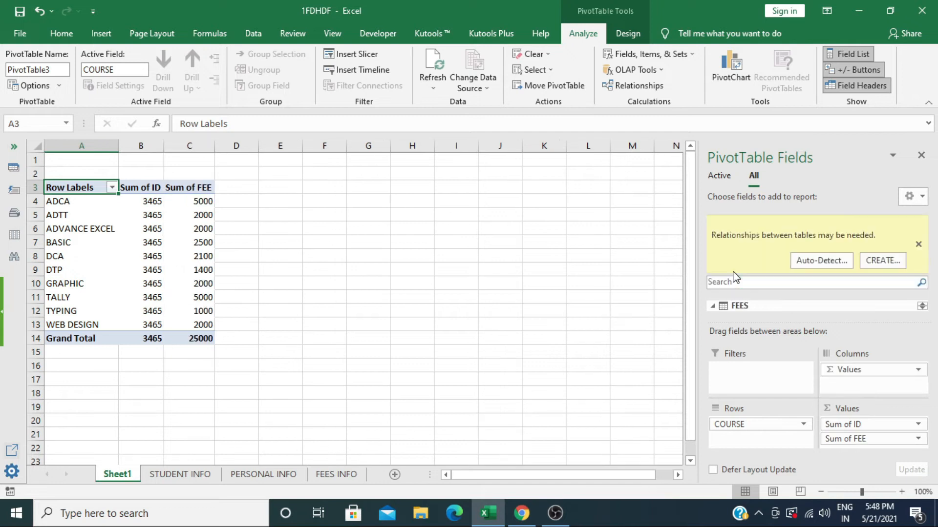
pyautogui.click(918, 245)
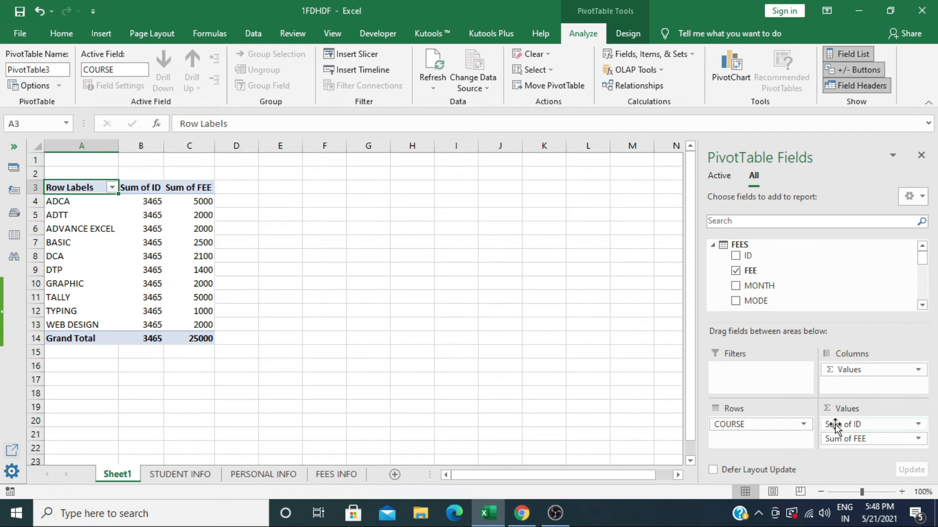
# Move the ID field from Values to Rows and make COURSE a report filter.
pyautogui.moveTo(835, 427); pyautogui.dragTo(740, 441)
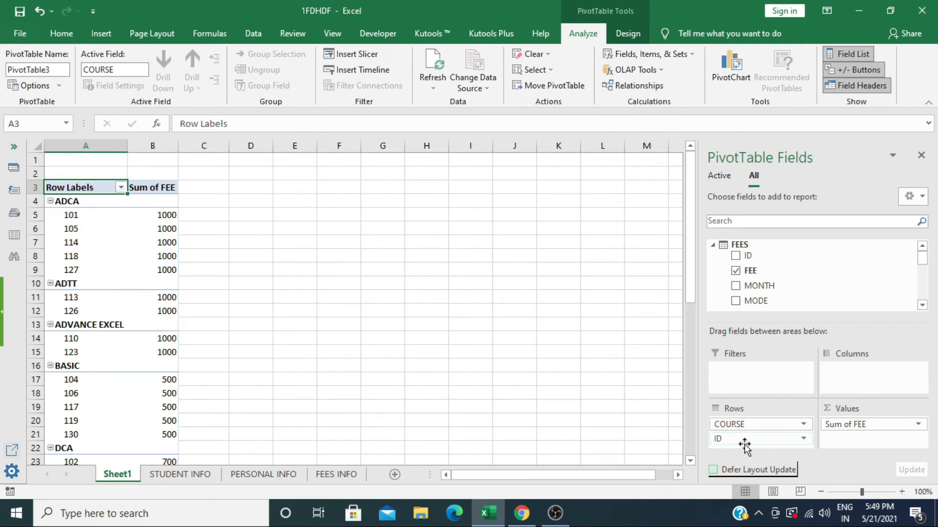
pyautogui.moveTo(741, 424); pyautogui.dragTo(739, 376)
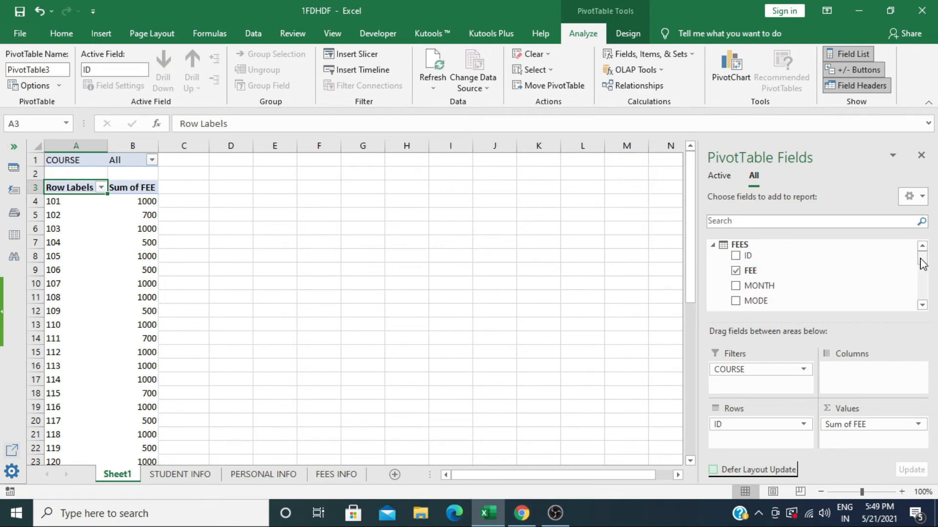
# Add STUDENT NAME from the STUDENT table to the rows and set its field layout to tabular form with repeated labels and blank lines.
pyautogui.moveTo(922, 263); pyautogui.dragTo(923, 294)
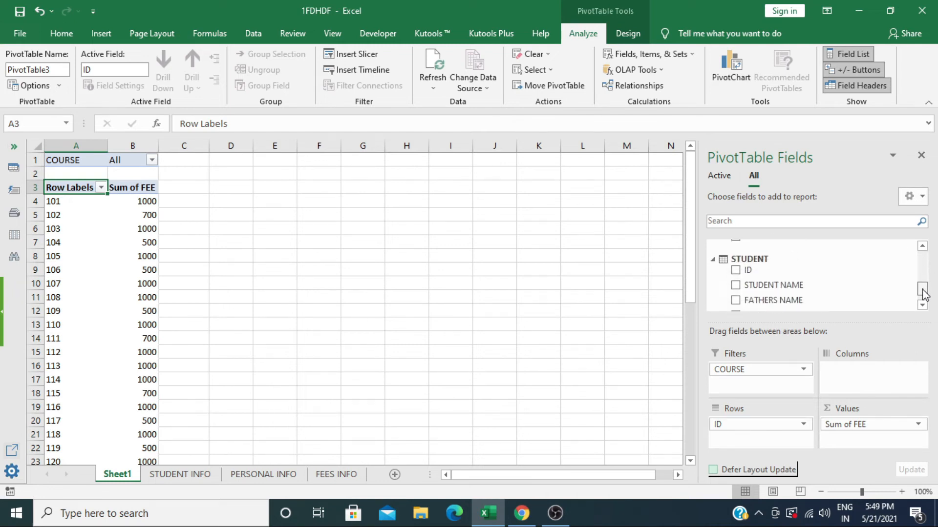
pyautogui.click(735, 285)
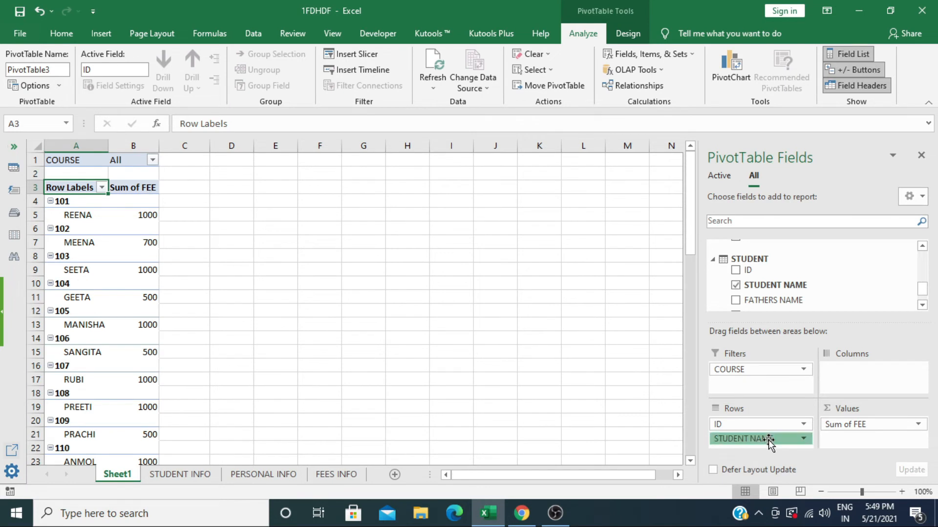
pyautogui.click(769, 440)
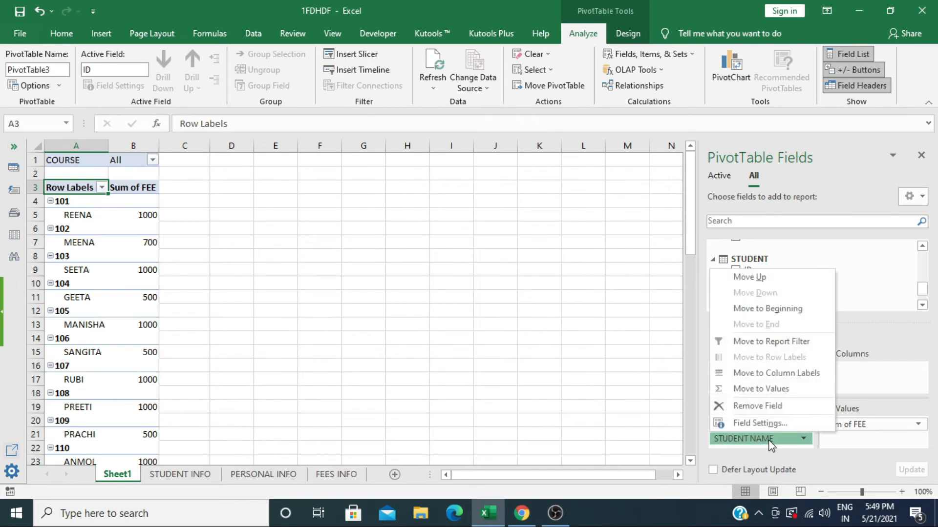
pyautogui.click(760, 423)
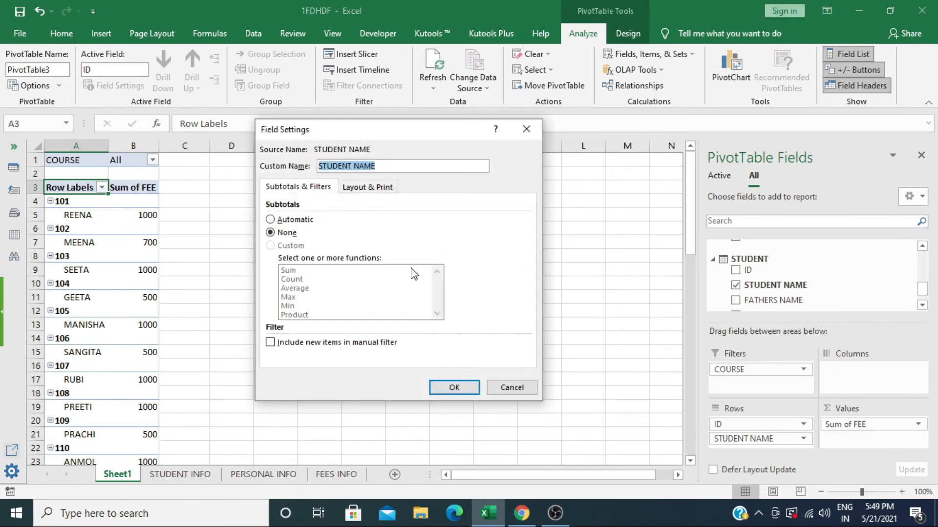
pyautogui.click(376, 191)
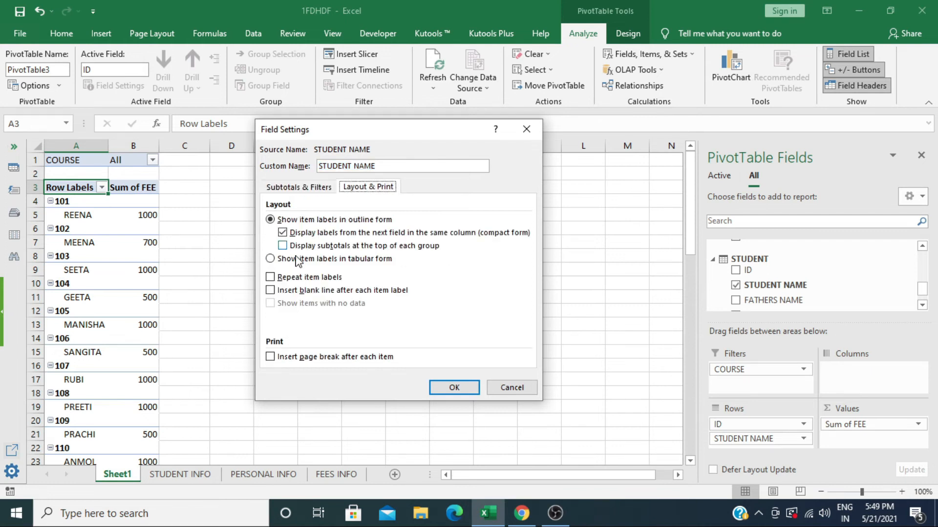
pyautogui.click(295, 277)
pyautogui.click(288, 290)
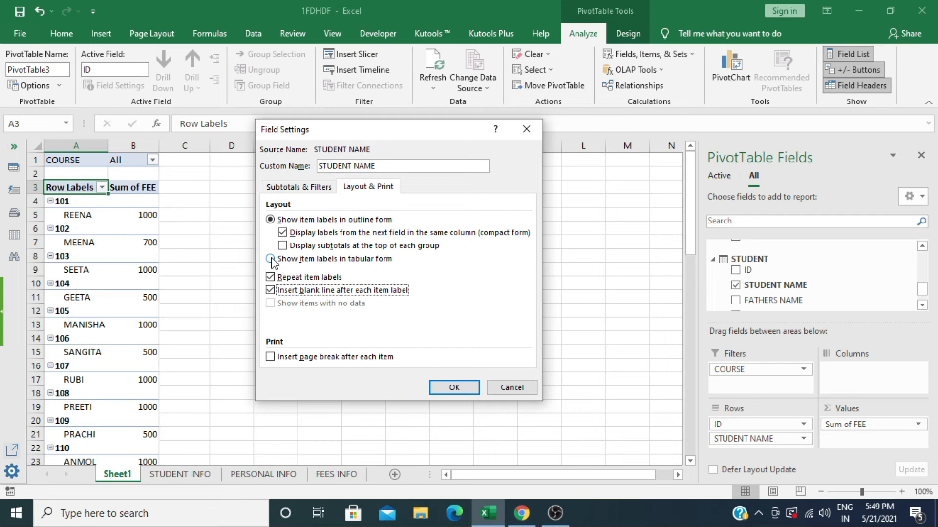
pyautogui.click(271, 260)
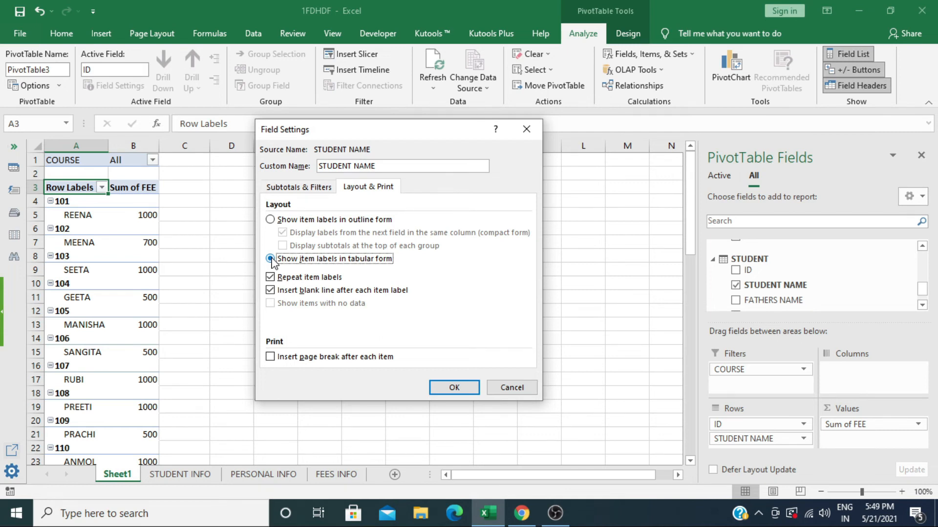
pyautogui.click(454, 388)
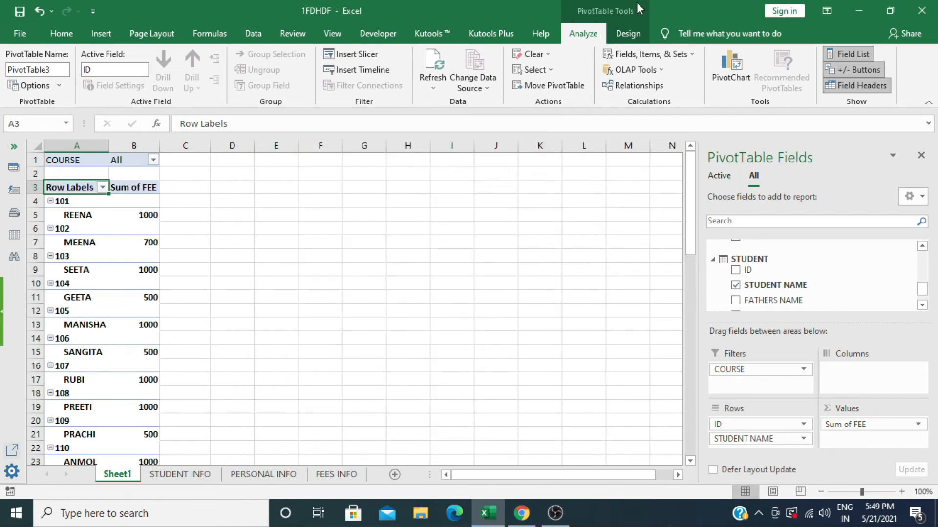
# Show the whole PivotTable report in tabular form.
pyautogui.click(634, 30)
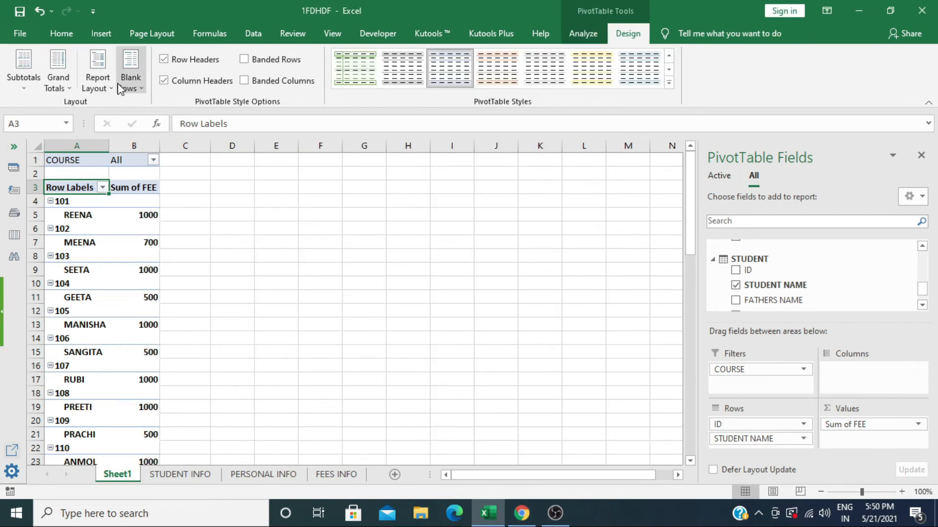
pyautogui.click(103, 75)
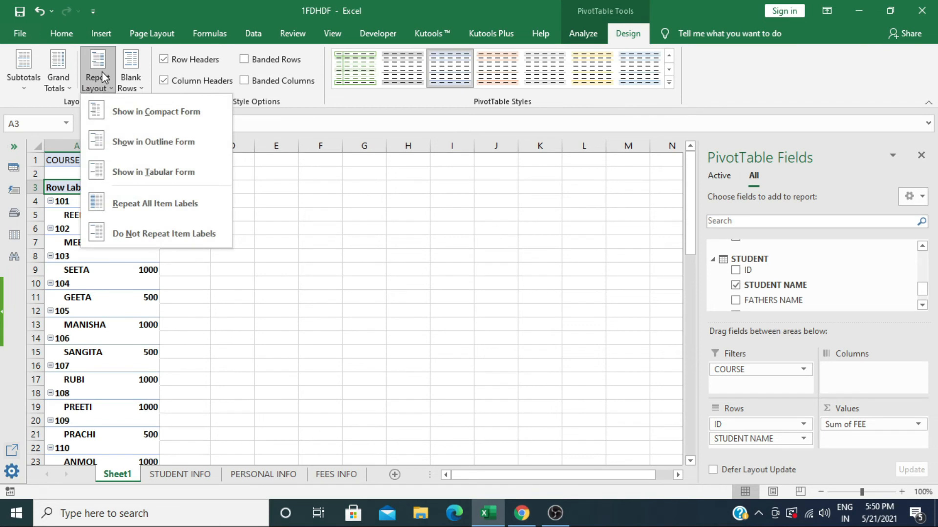
pyautogui.click(133, 175)
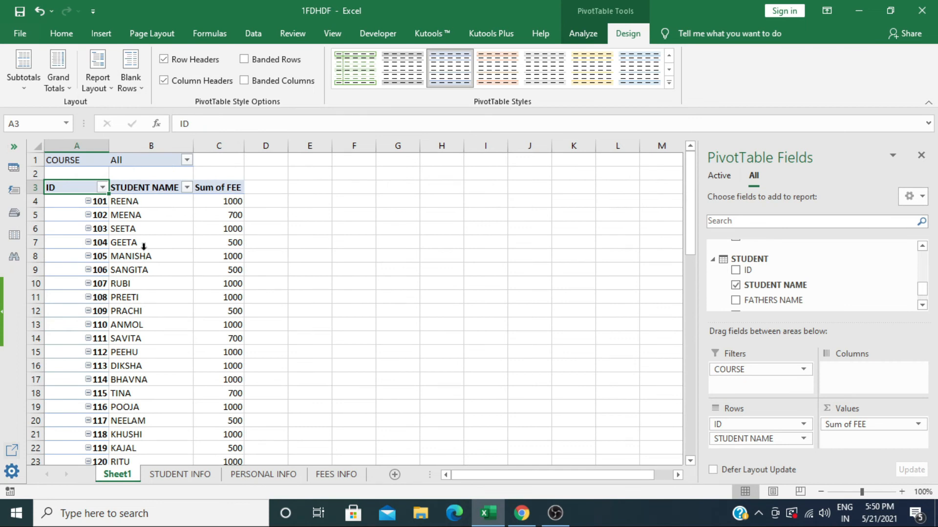
# Allow multiple selections in the COURSE report filter and restrict the PivotTable to the ADCA course only.
pyautogui.scroll(-2, 127, 211)
pyautogui.scroll(-4, 128, 211)
pyautogui.scroll(5, 173, 318)
pyautogui.scroll(1, 173, 319)
pyautogui.click(187, 160)
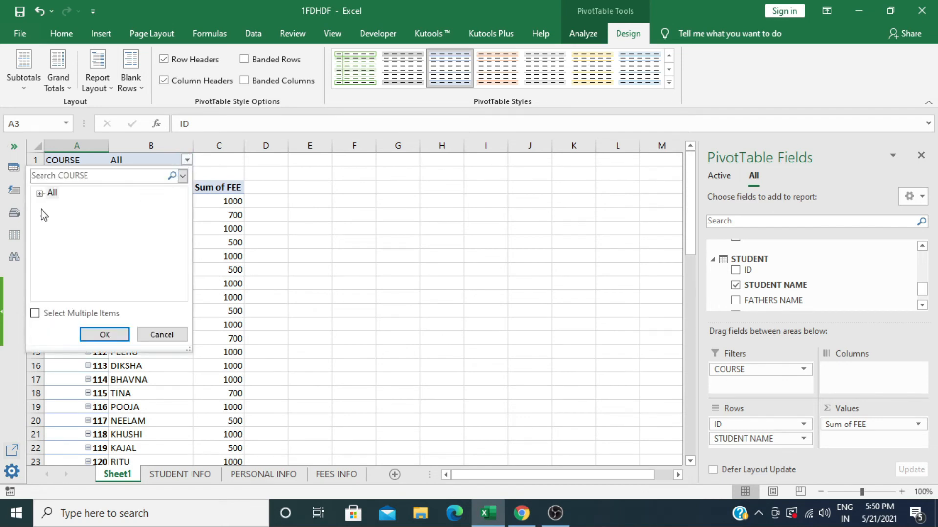
pyautogui.click(35, 313)
pyautogui.click(39, 194)
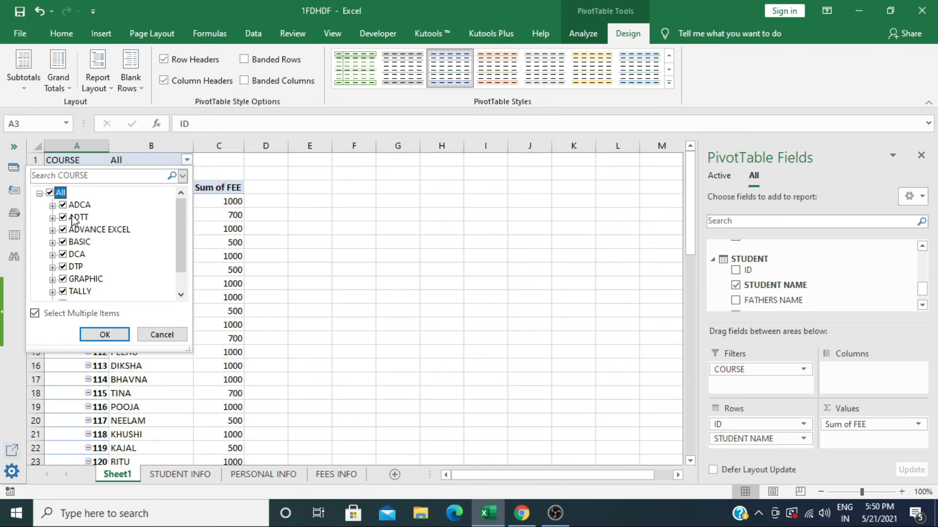
pyautogui.scroll(-1, 96, 231)
pyautogui.scroll(1, 96, 231)
pyautogui.click(49, 193)
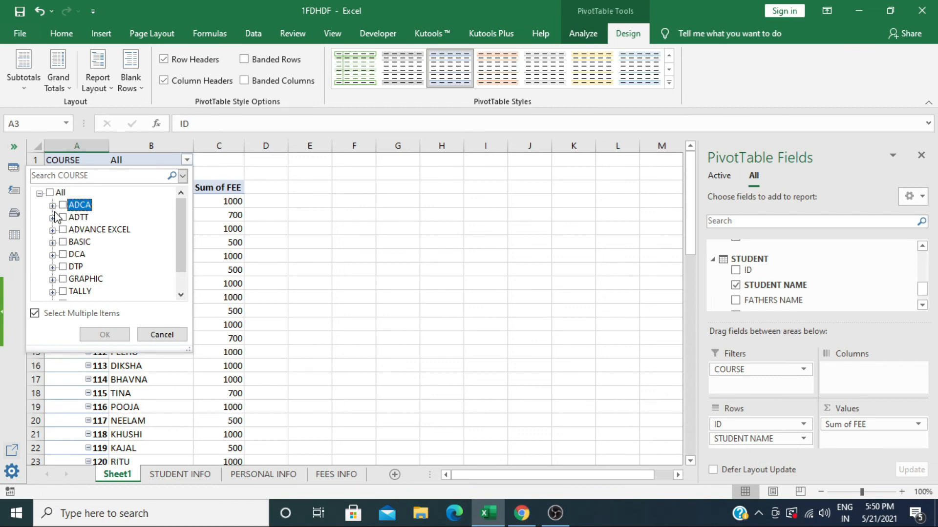
pyautogui.click(63, 205)
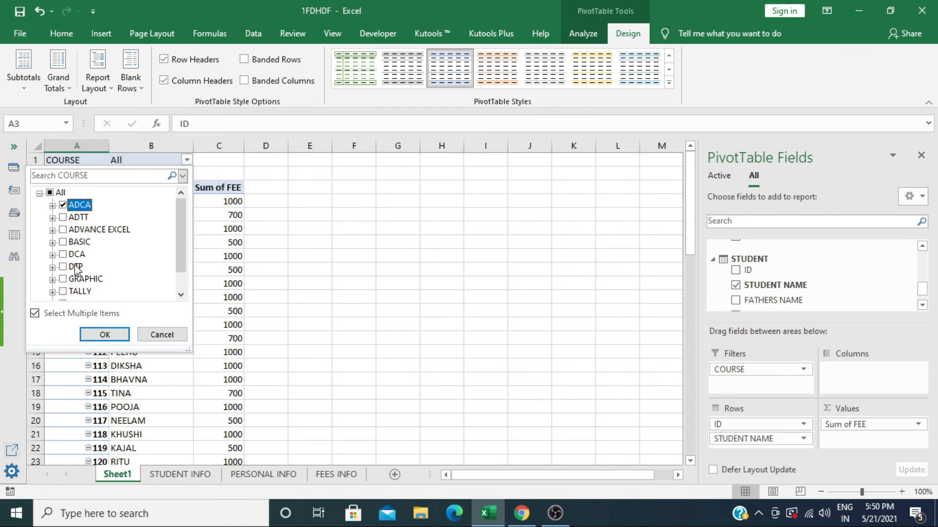
pyautogui.click(103, 335)
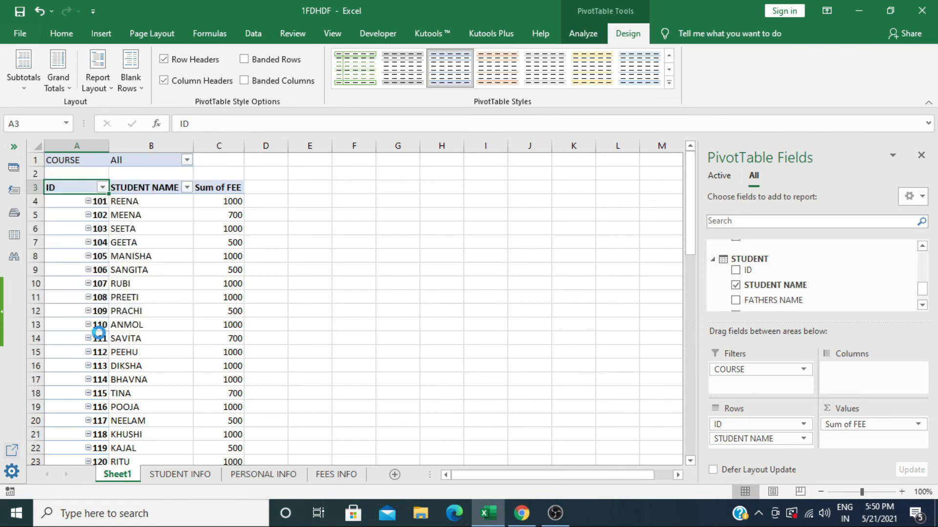
# Change the COURSE report filter so that only ADVANCE EXCEL is selected instead of ADCA.
pyautogui.moveTo(228, 249)
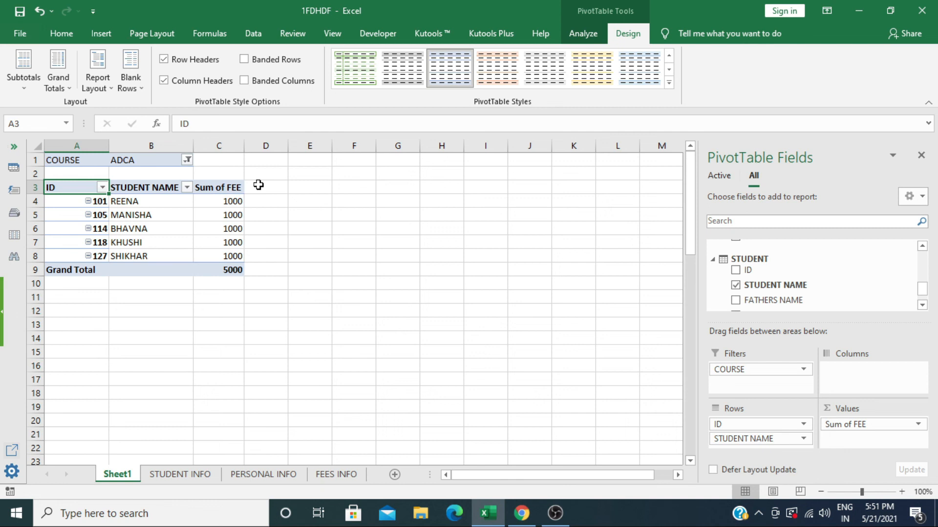
pyautogui.click(187, 161)
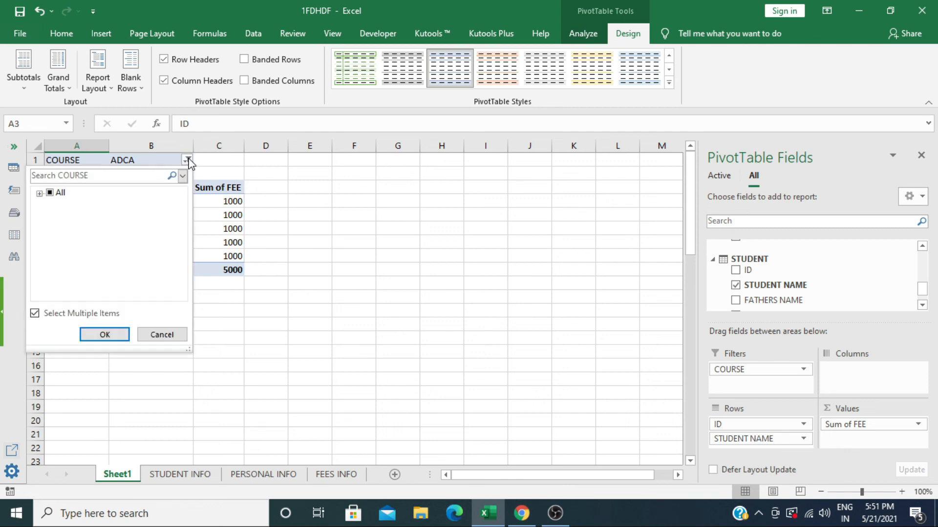
pyautogui.click(40, 194)
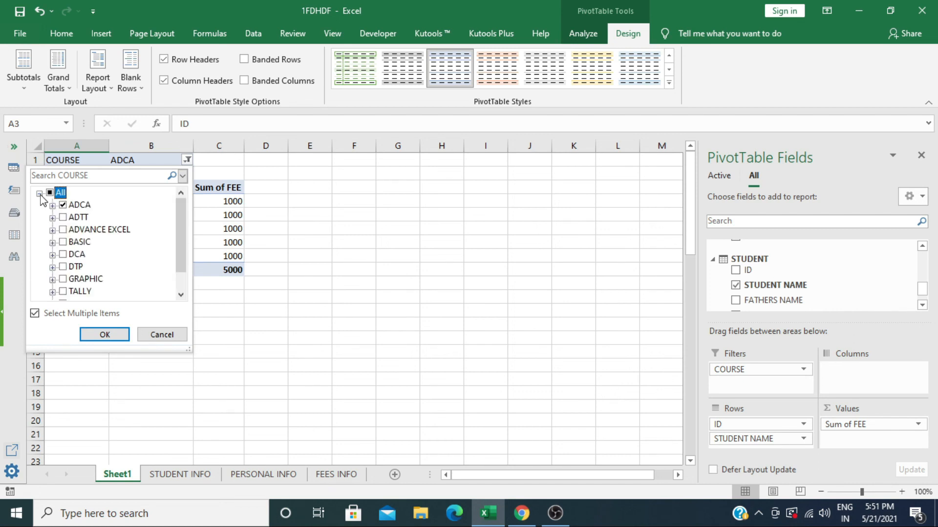
pyautogui.click(69, 207)
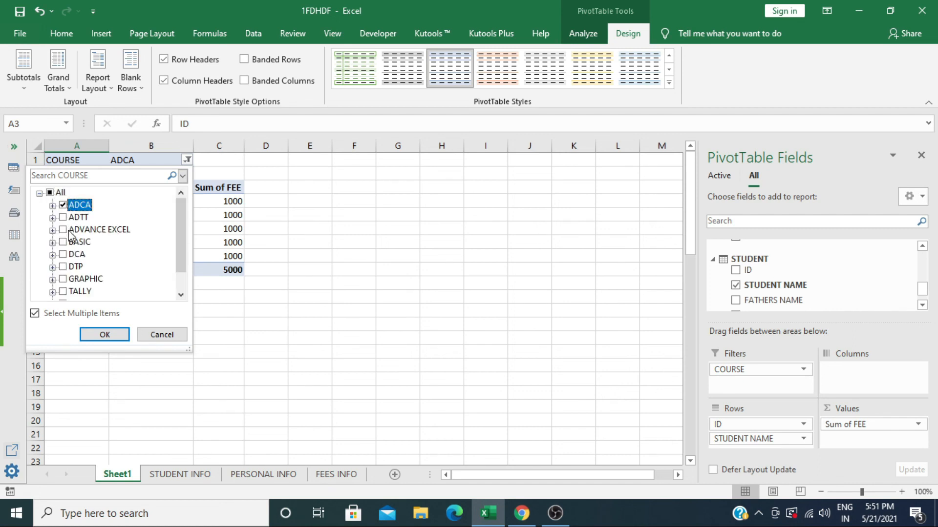
pyautogui.click(63, 231)
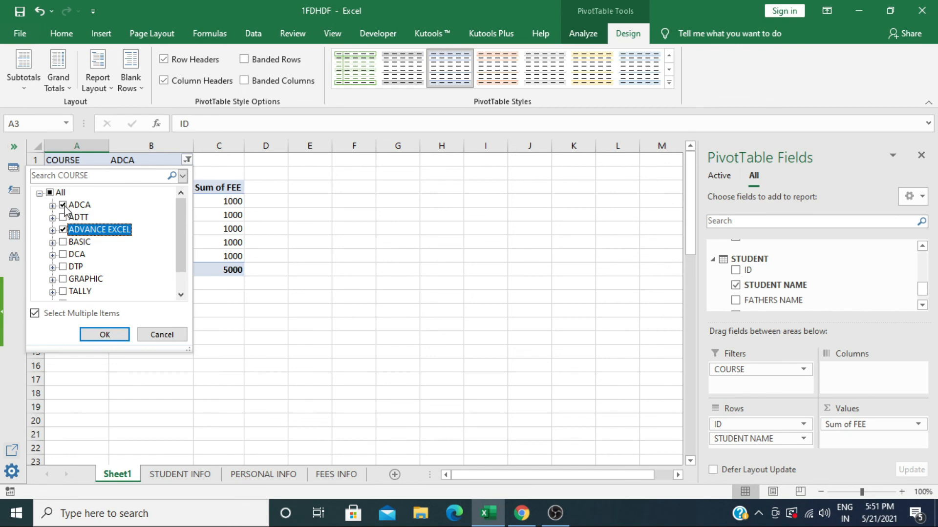
pyautogui.click(63, 206)
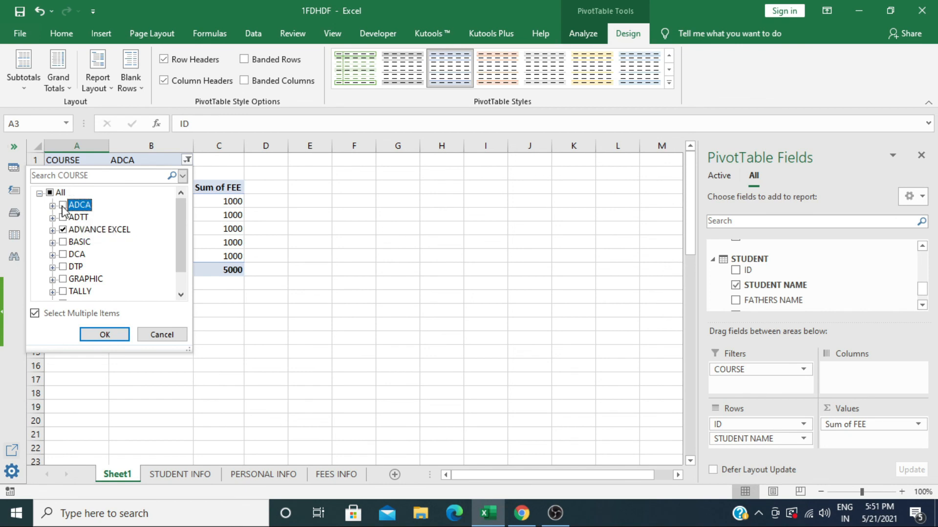
pyautogui.click(99, 335)
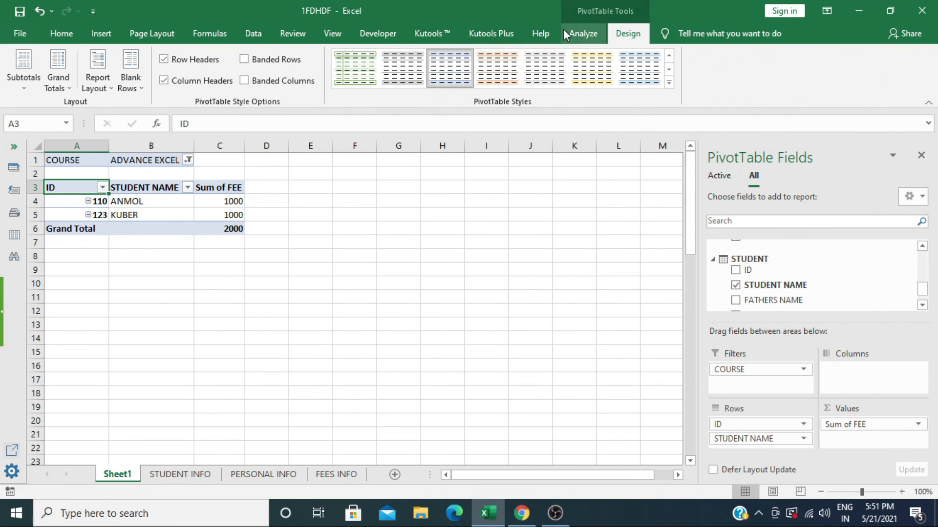
# Reselect all courses in the COURSE report filter.
pyautogui.click(188, 160)
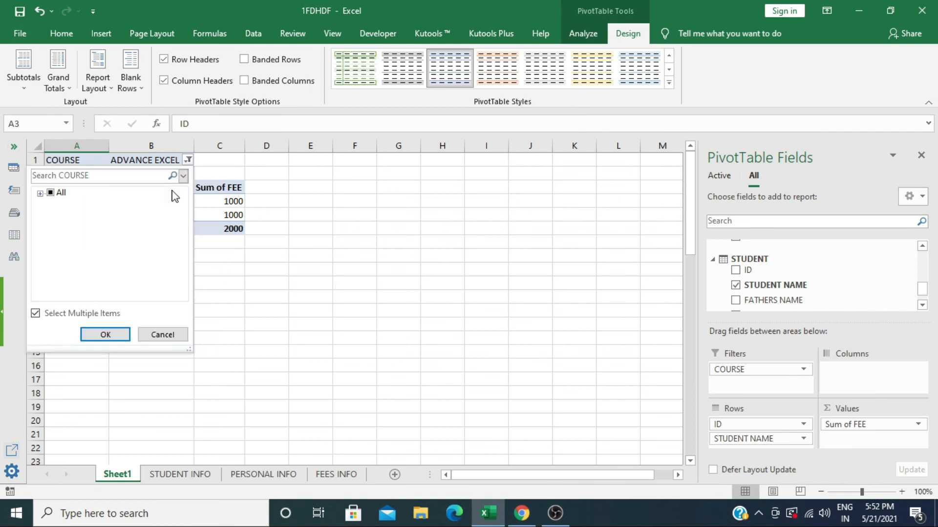
pyautogui.click(40, 194)
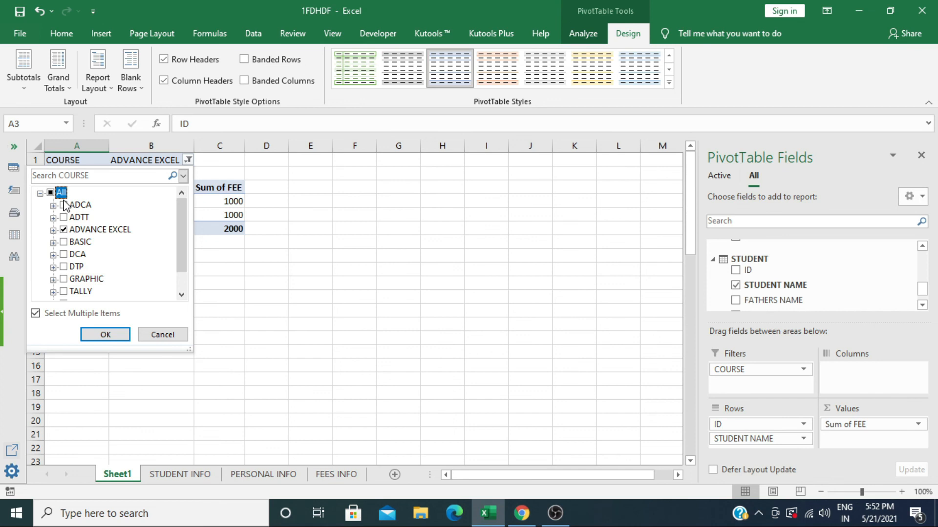
pyautogui.click(51, 193)
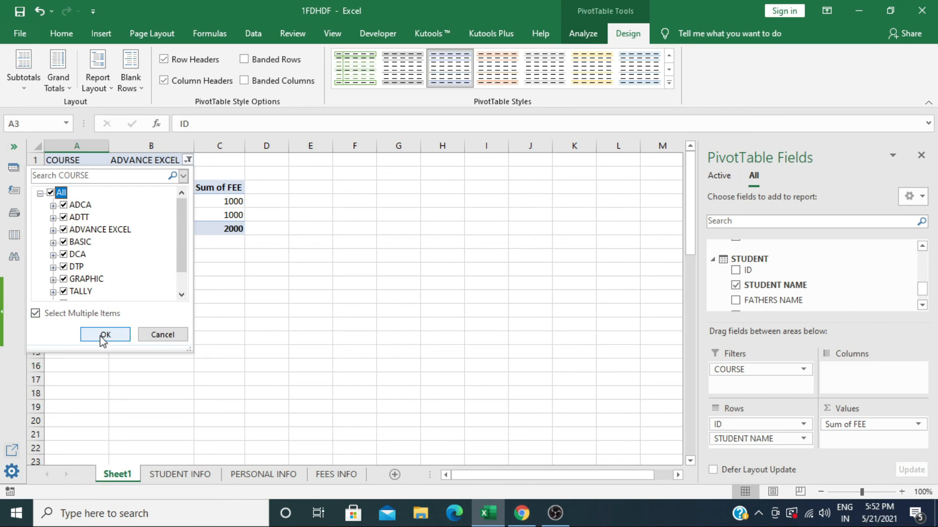
pyautogui.scroll(-1, 116, 283)
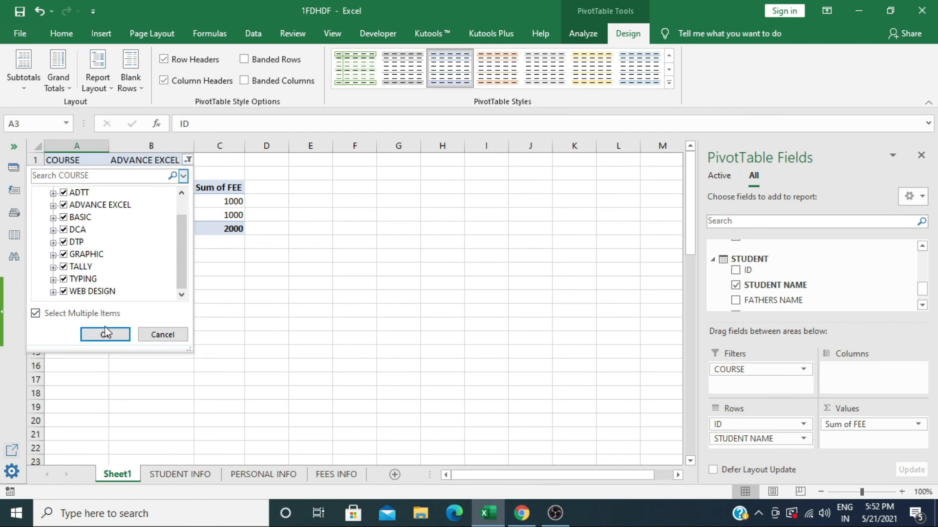